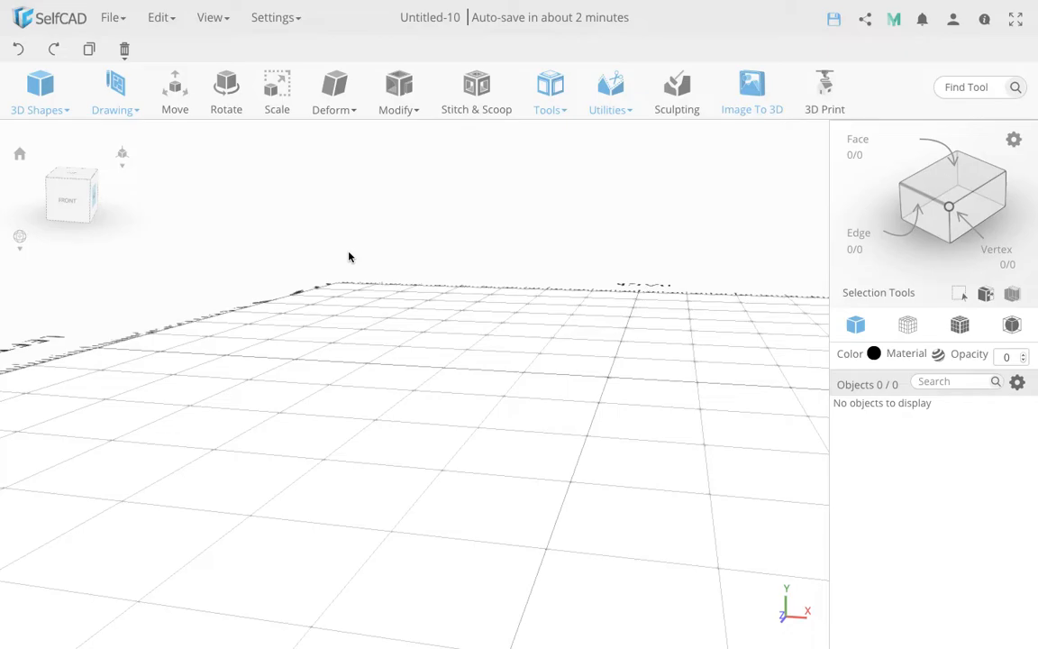
Step: Start a 3D line sketch and restrict the sketch planes to Top/Bottom by disabling Front/Back
click(124, 109)
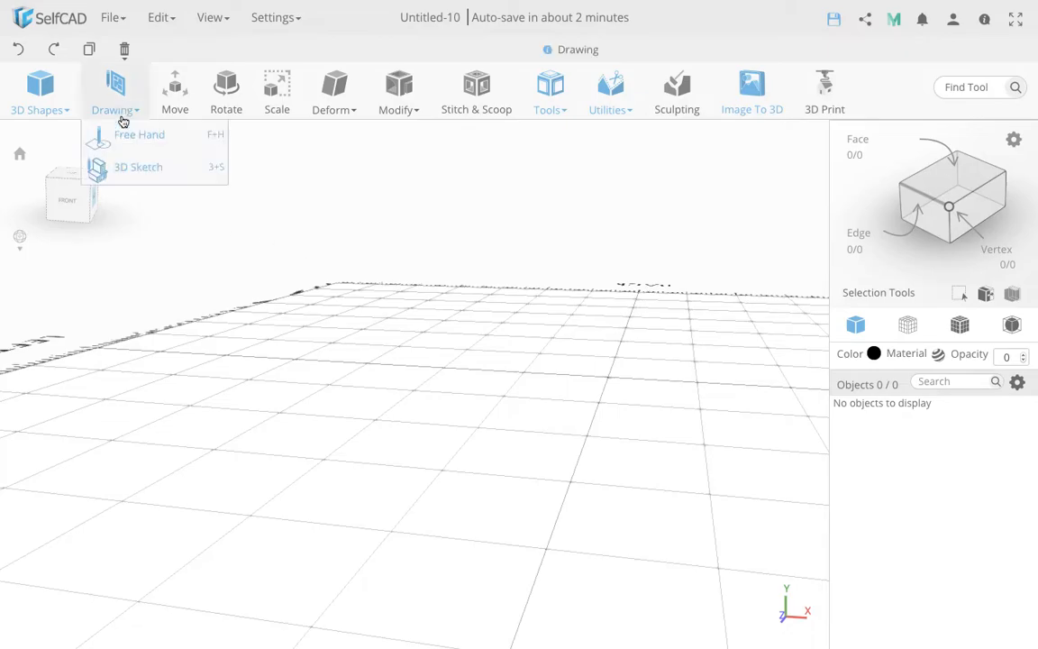
click(135, 166)
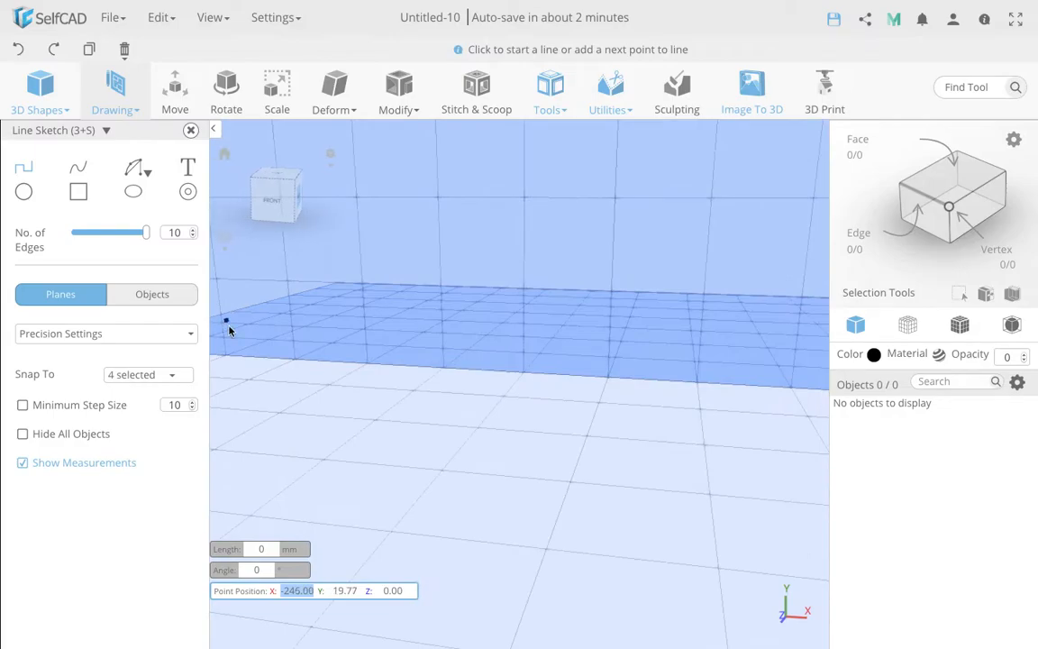
click(99, 336)
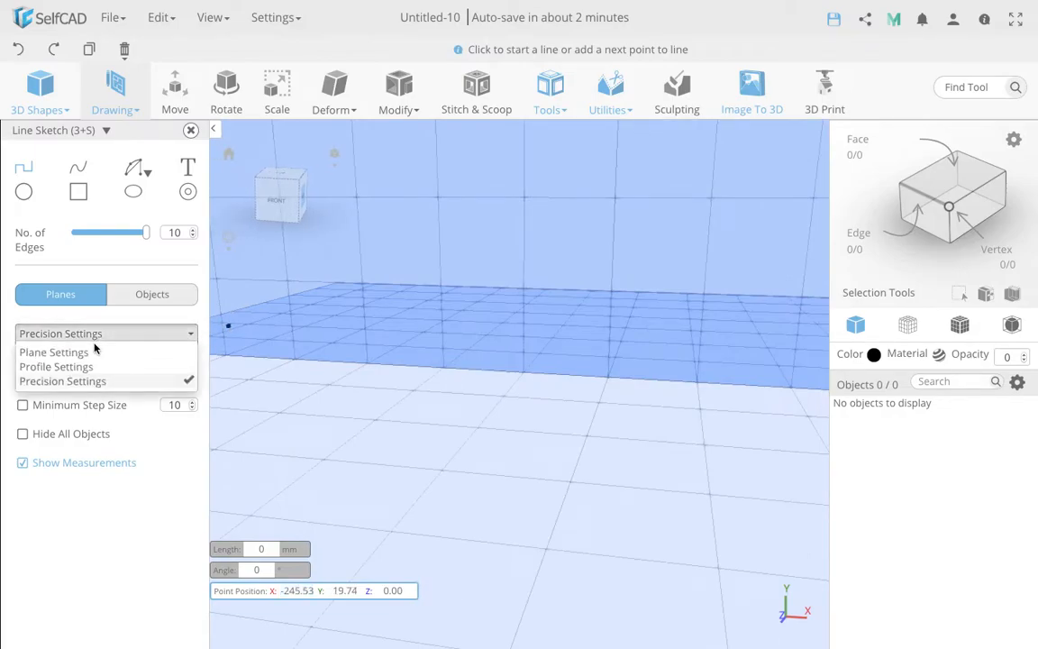
click(92, 352)
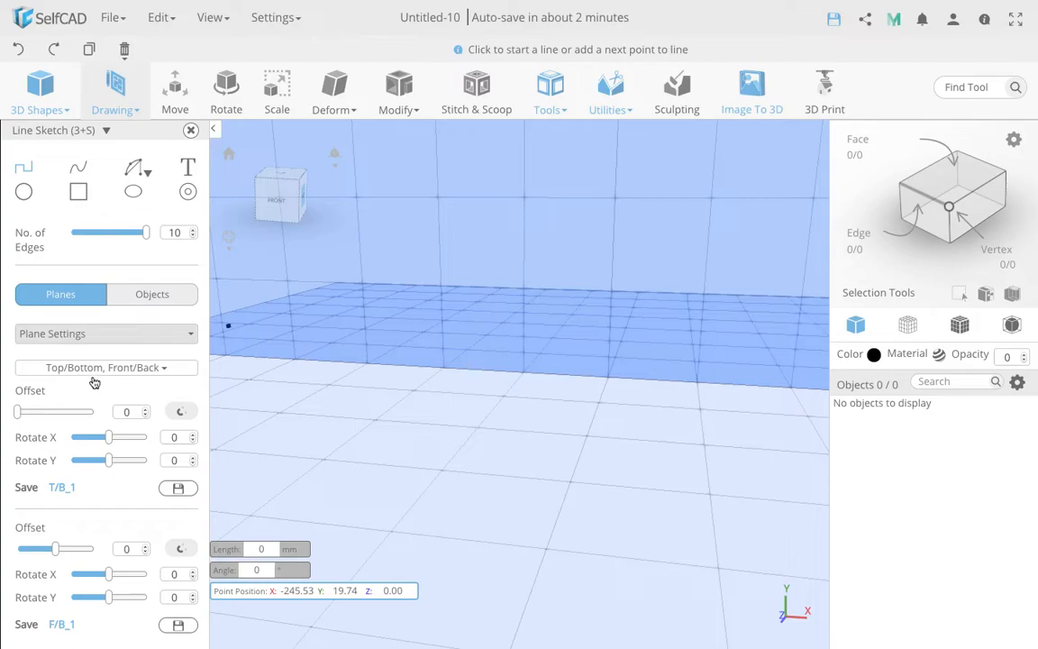
click(94, 369)
click(28, 407)
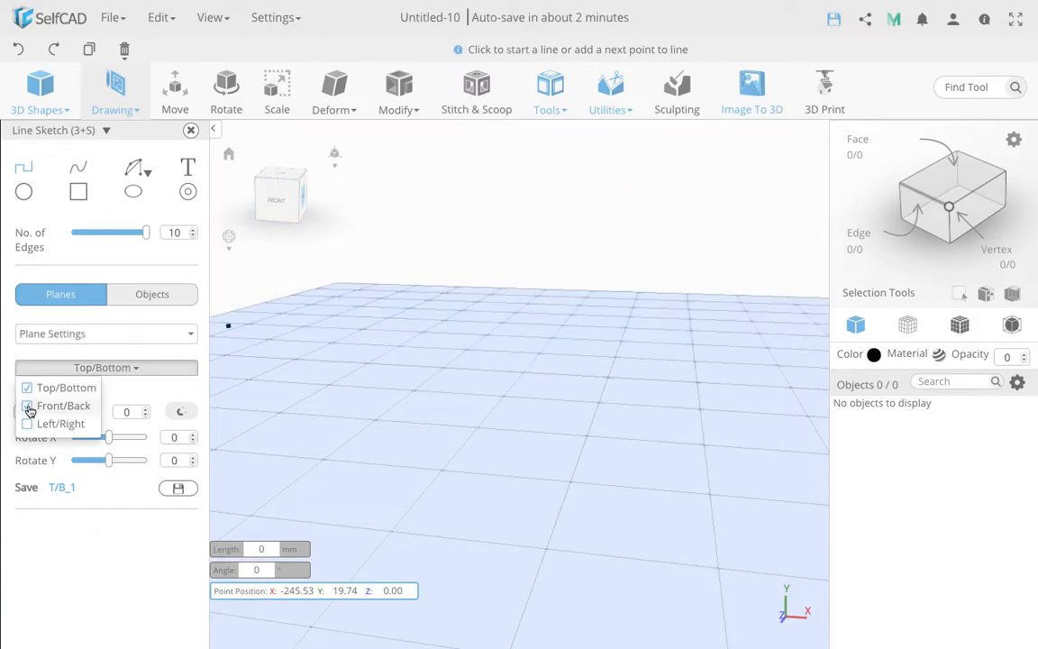
click(146, 365)
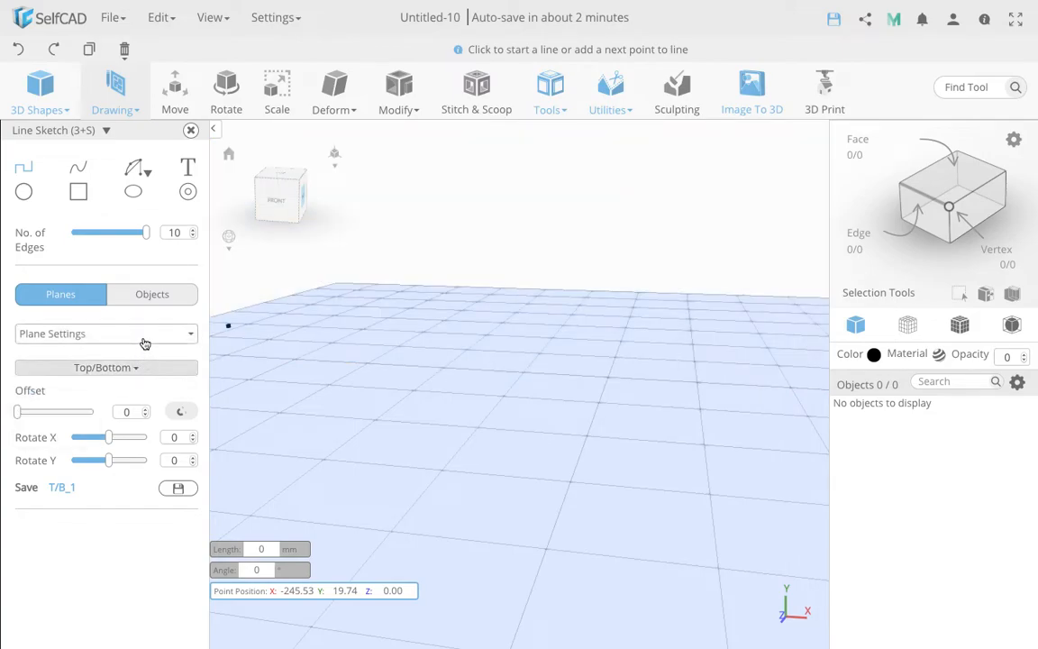
Step: Add Grid Vertices to the sketch's snap targets in the Precision Settings
click(142, 340)
click(94, 383)
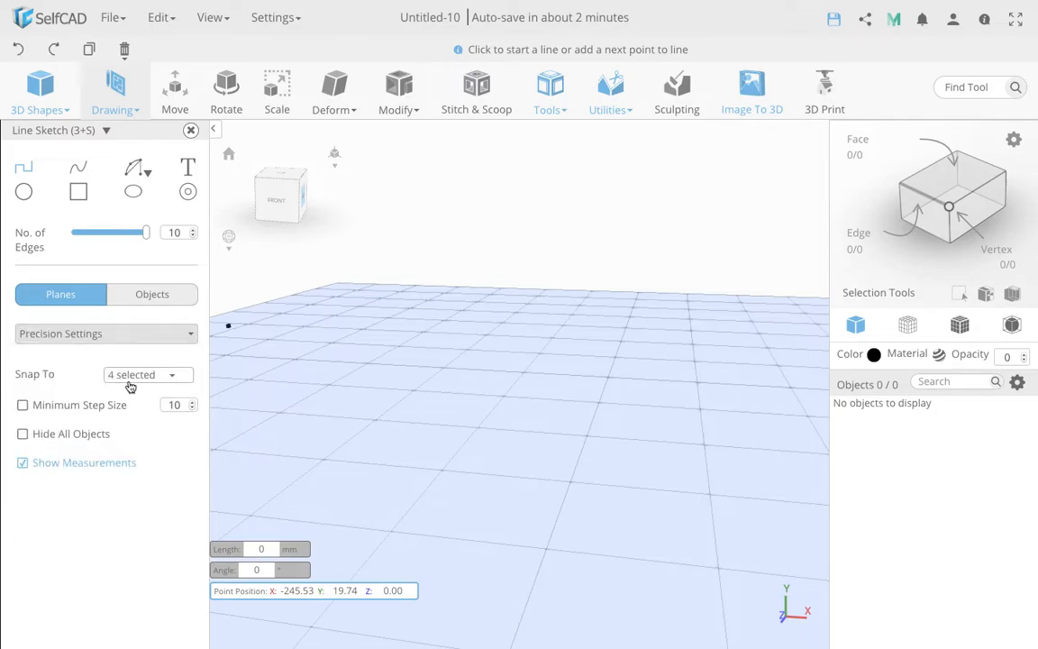
click(131, 380)
click(116, 448)
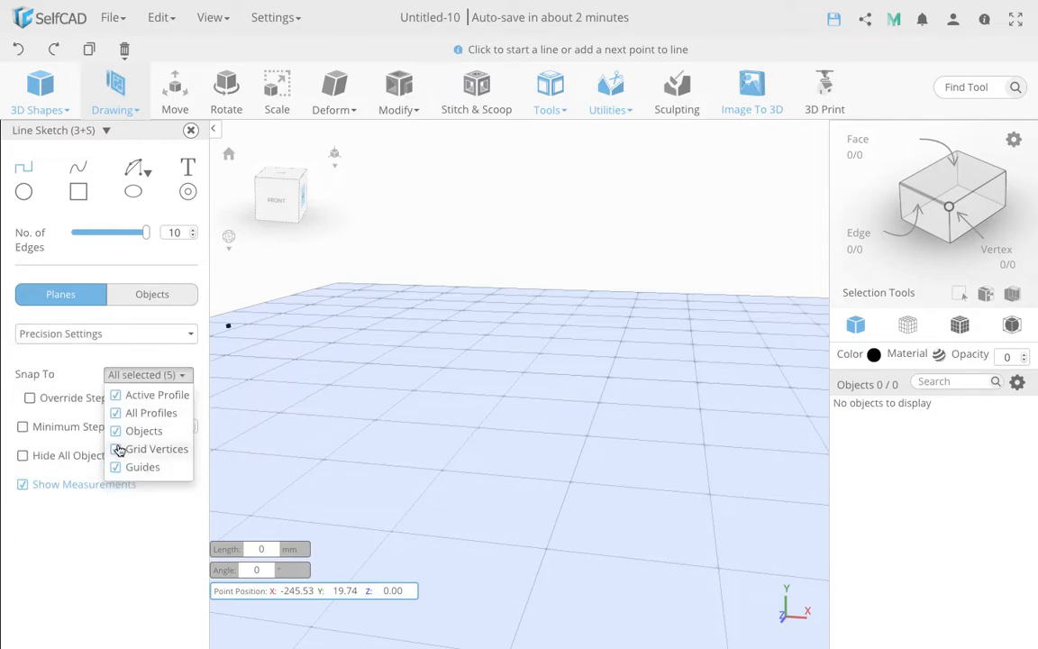
click(132, 372)
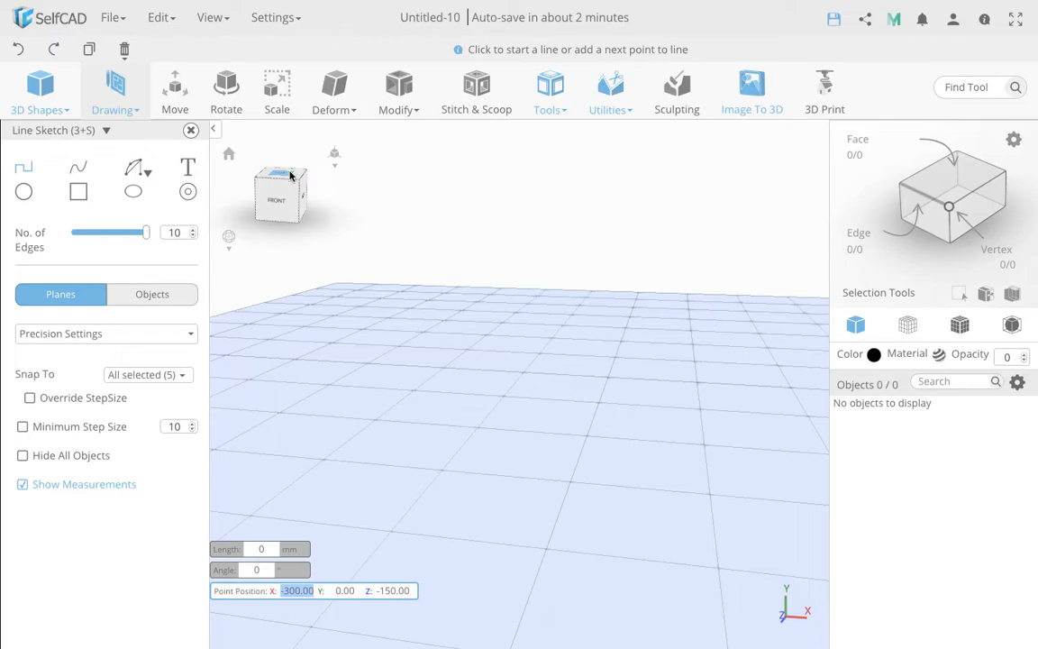
Step: Sketch a staircase line of five 50 mm risers and 50 mm treads in the top view, ending at X 200, Z -150
click(291, 176)
scroll(462, 293, down, 5)
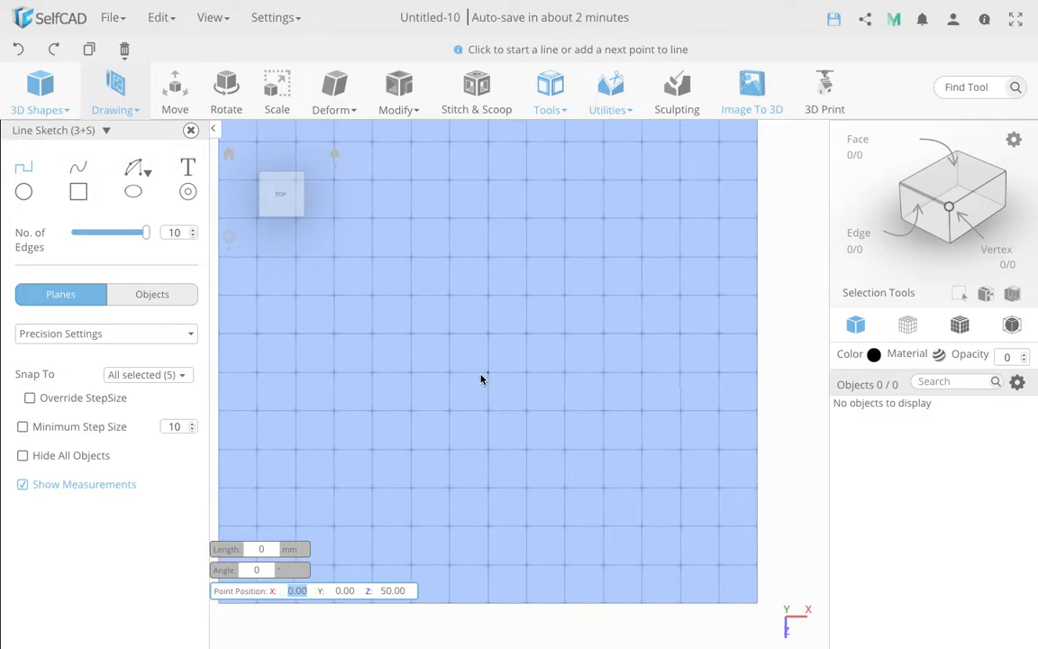
click(451, 411)
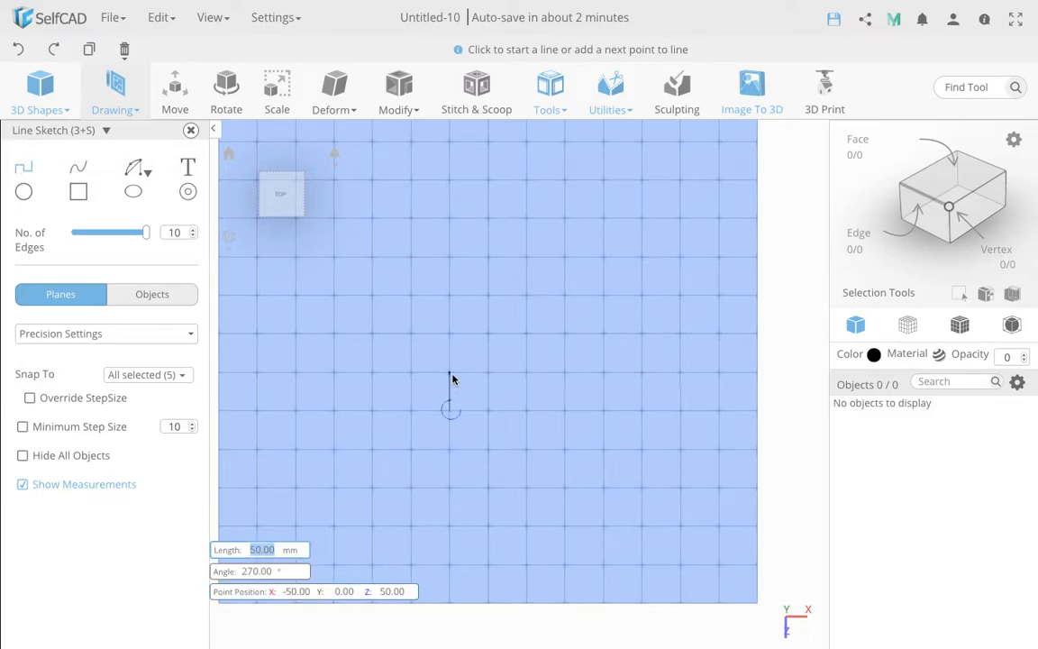
click(449, 371)
click(488, 372)
click(488, 334)
click(526, 334)
click(527, 297)
click(564, 296)
click(579, 257)
click(604, 258)
click(604, 220)
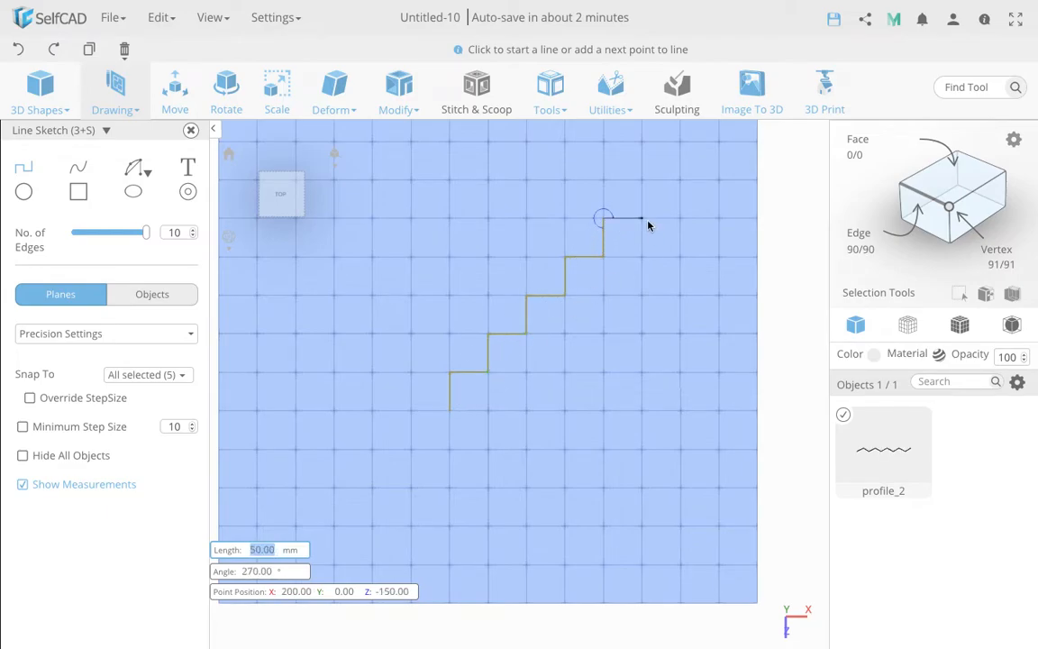
click(646, 223)
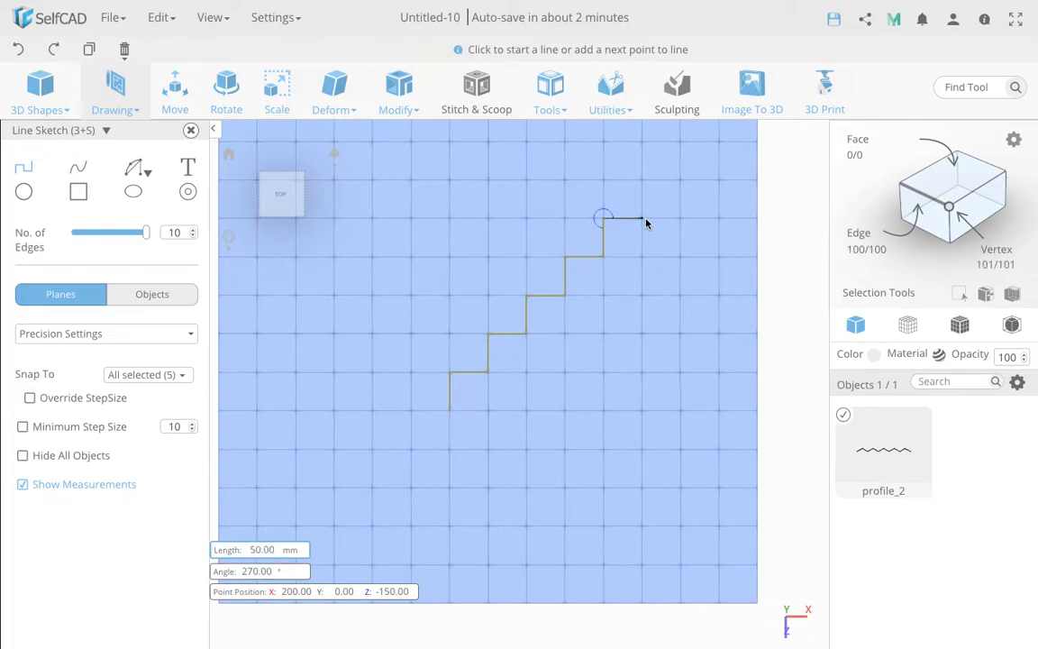
click(646, 222)
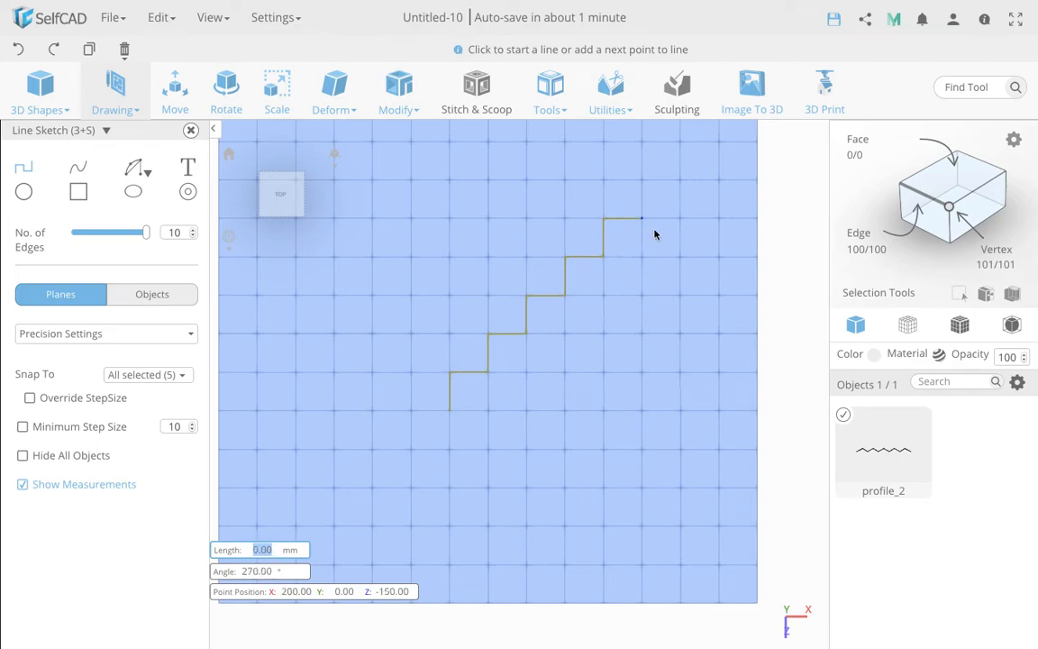
Step: Extend the uppermost tread by one grid cell, close the profile with a diagonal underside and a one-cell base, and leave the sketch
click(678, 220)
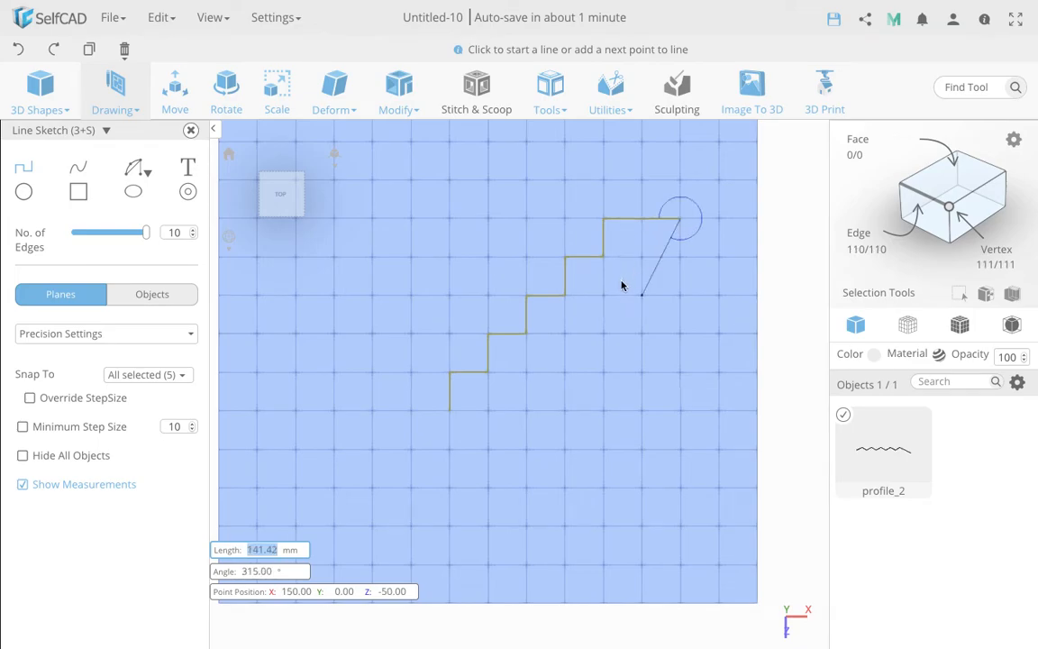
click(489, 412)
click(452, 412)
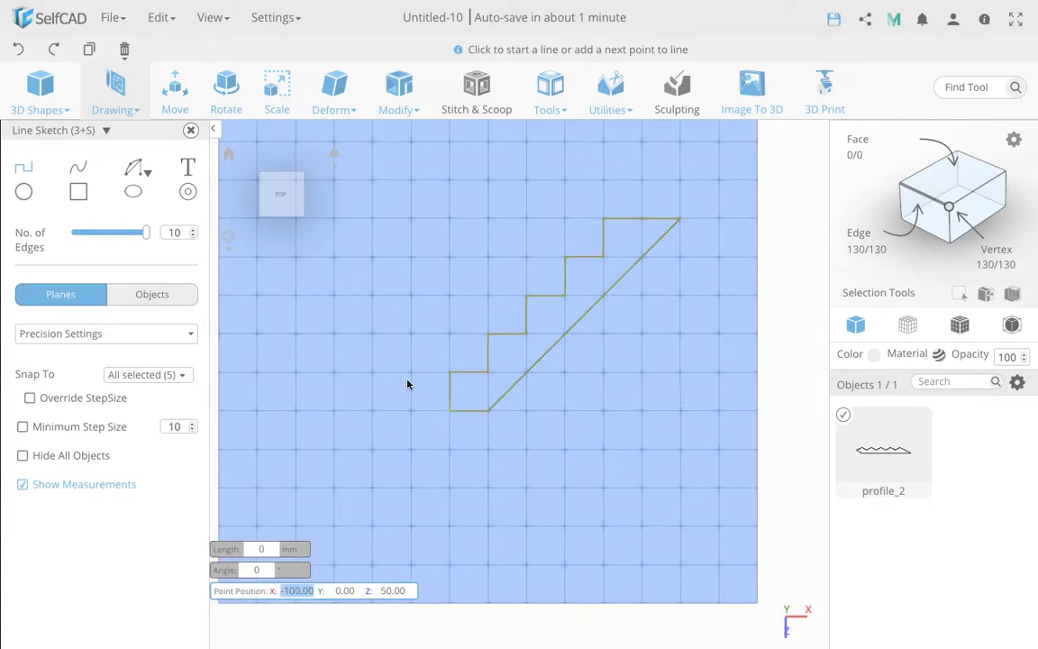
click(192, 133)
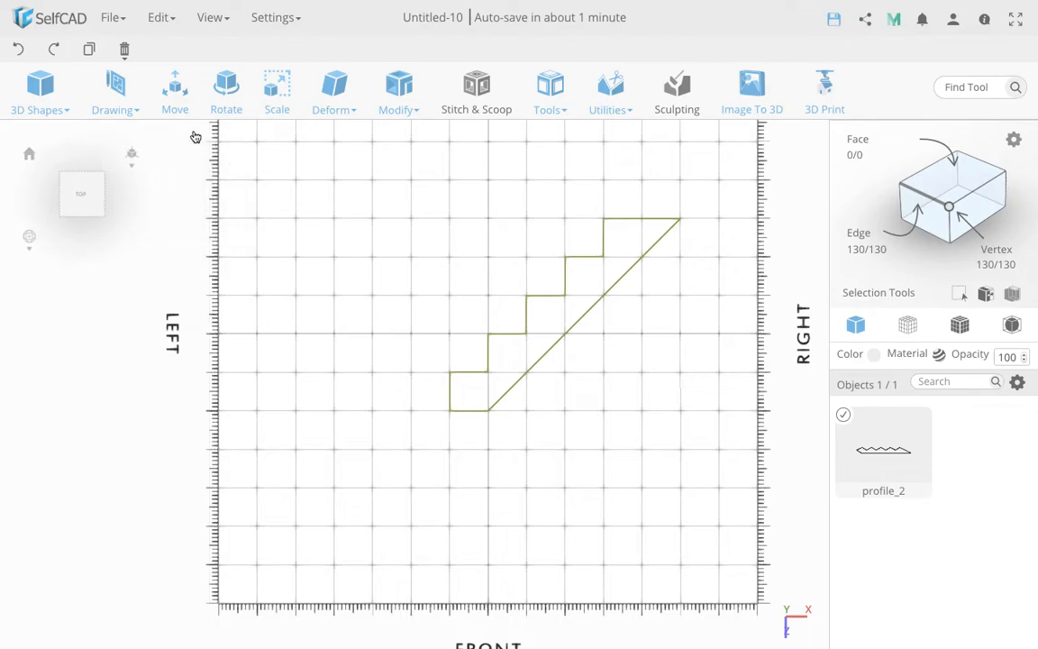
Step: Scale the staircase profile to 100 in X and 100 in Z
click(277, 102)
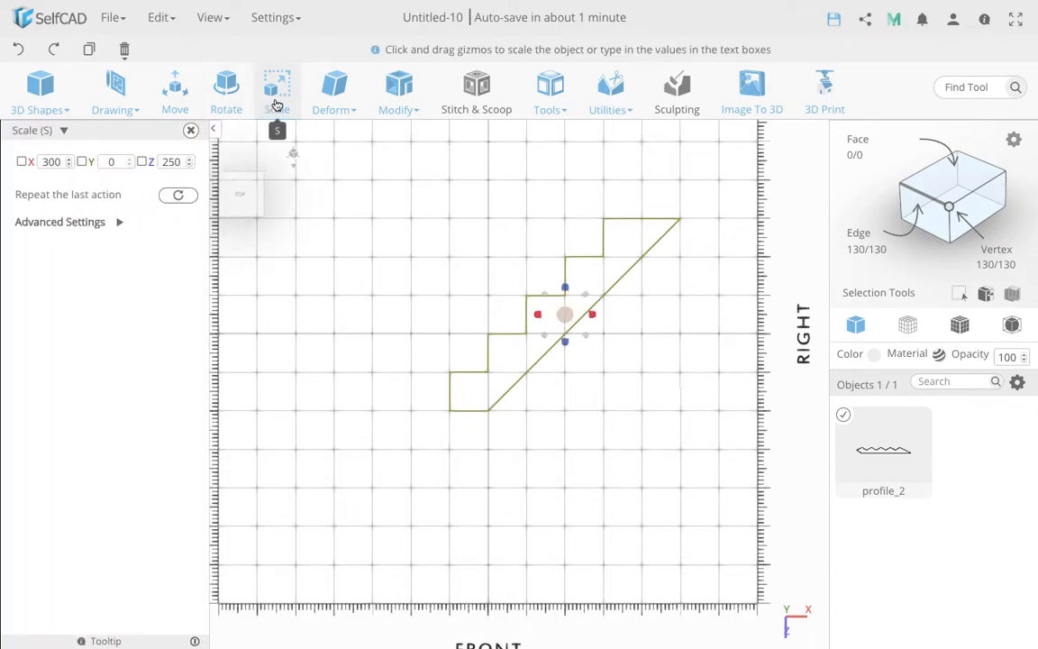
double_click(52, 162)
text(100)
key(Return)
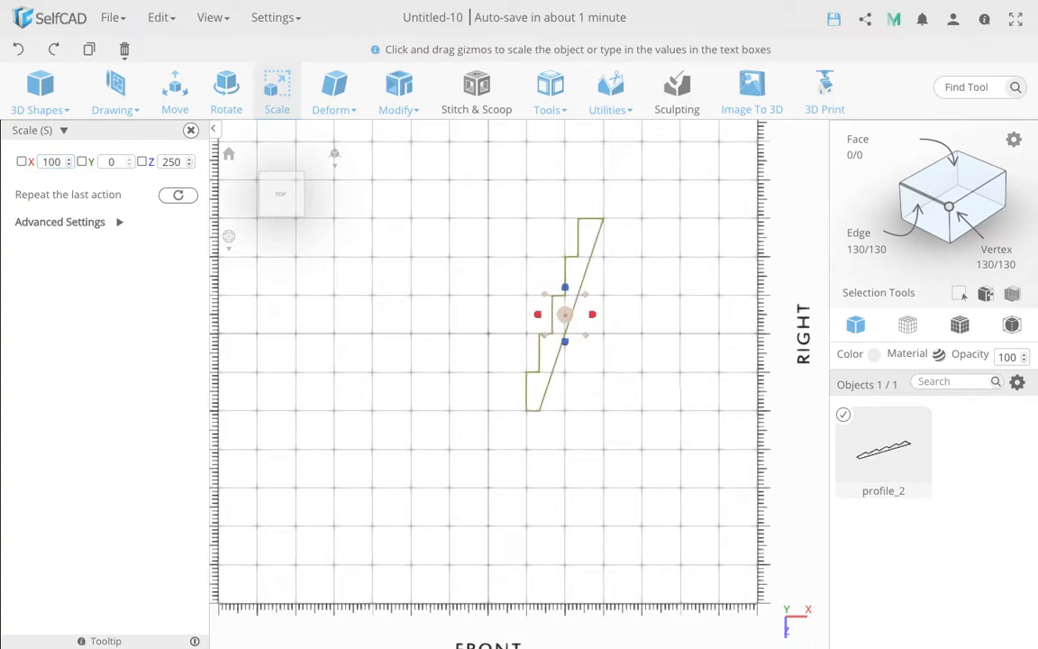
double_click(171, 162)
text(100)
key(Return)
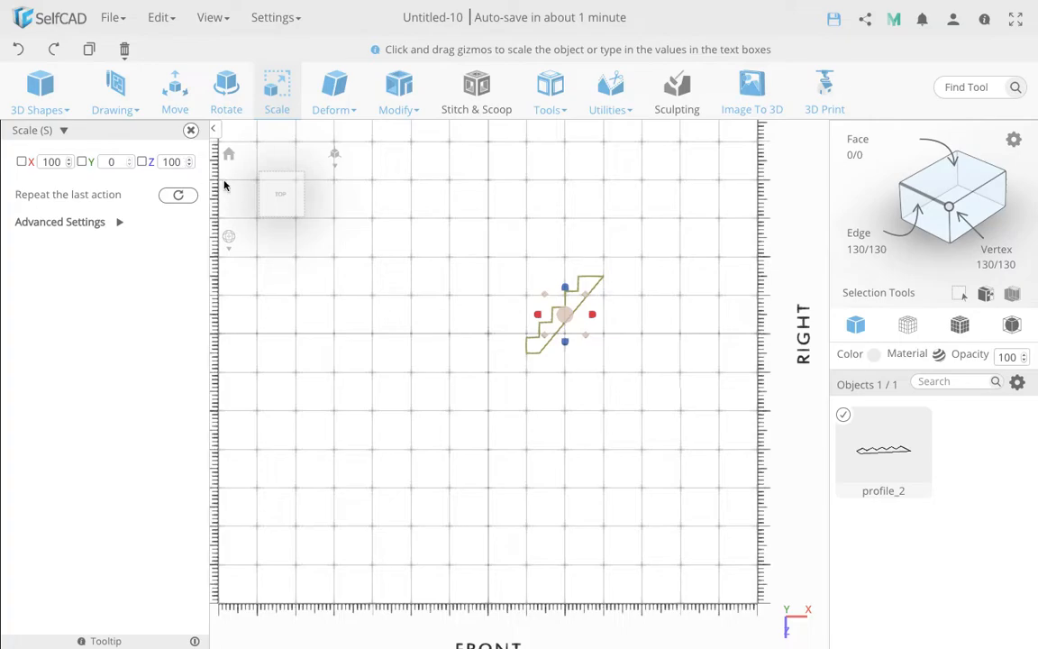
Step: Rotate the staircase profile -90 degrees about the X axis so it stands upright
click(225, 97)
key(BackSpace)
text(-90)
key(Return)
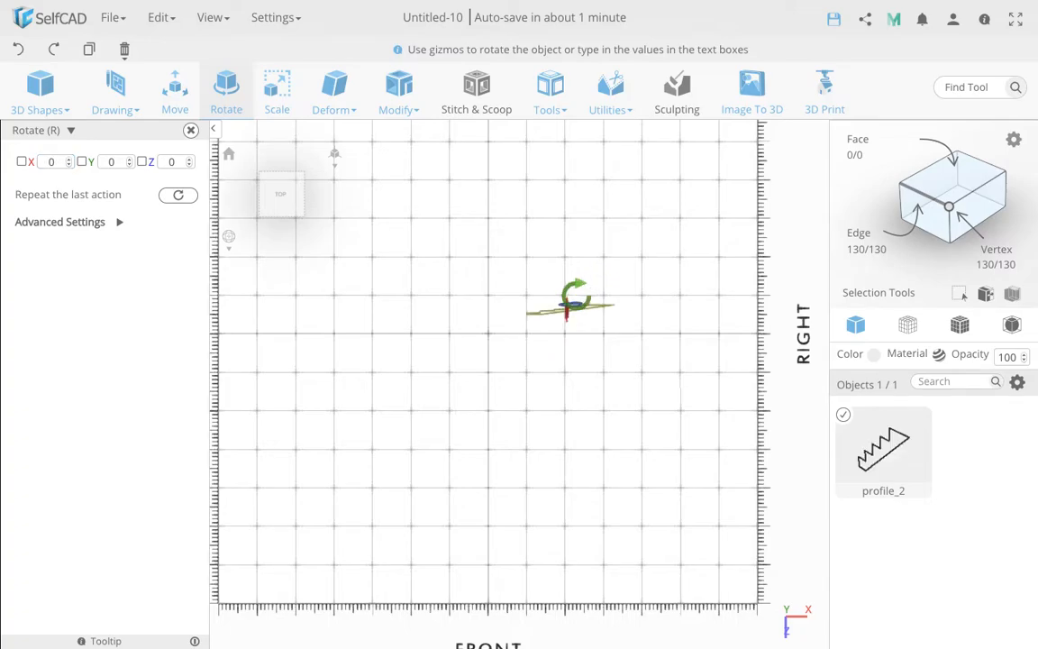
Step: Center the upright staircase profile on the grid with the Move tool's Center Object option
click(175, 98)
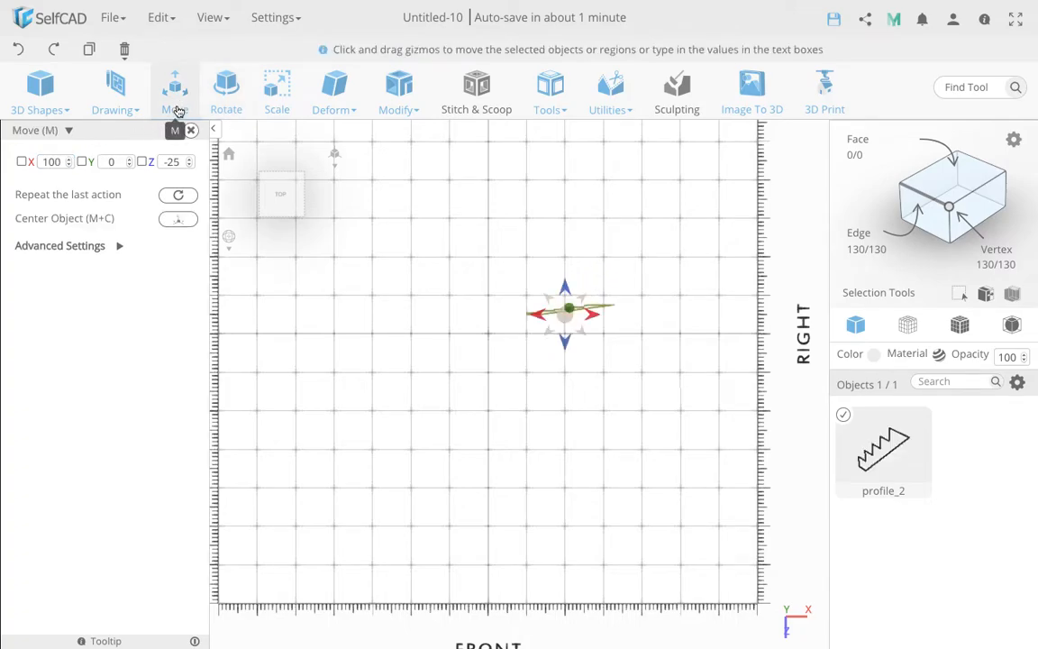
click(187, 218)
click(192, 133)
Step: Revolve the staircase profile through an angle of 155 degrees
drag(394, 342, 422, 250)
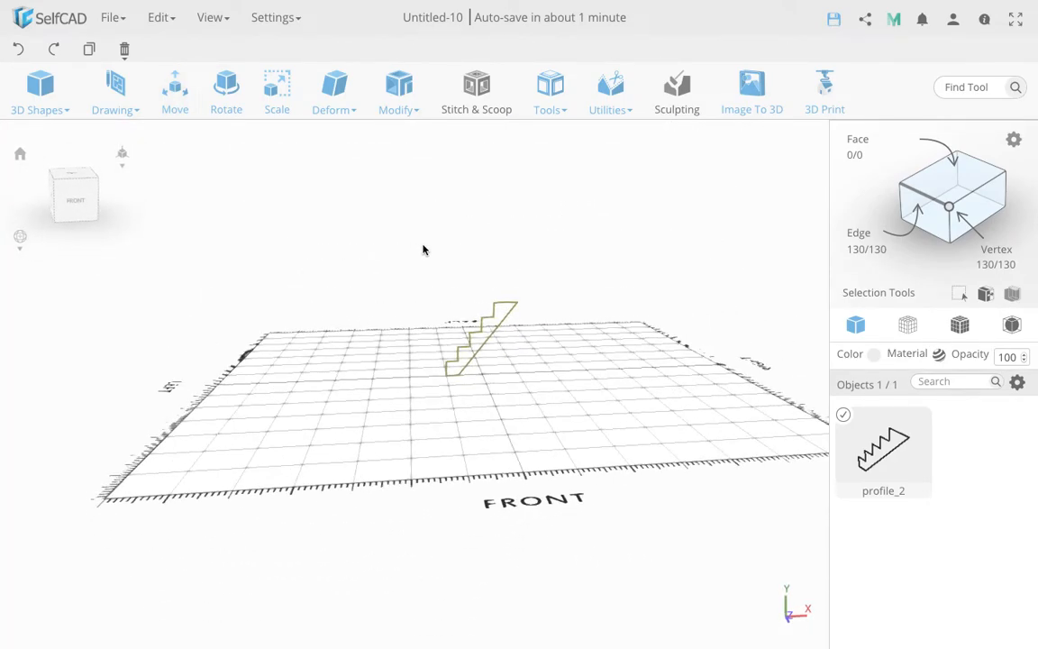
scroll(477, 311, up, 5)
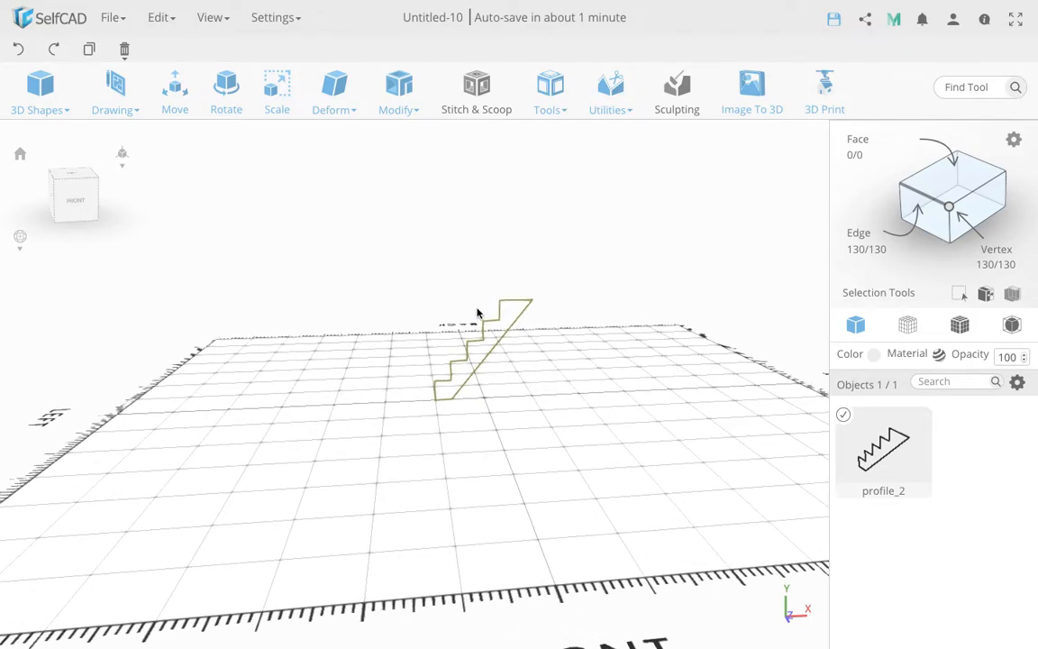
click(550, 90)
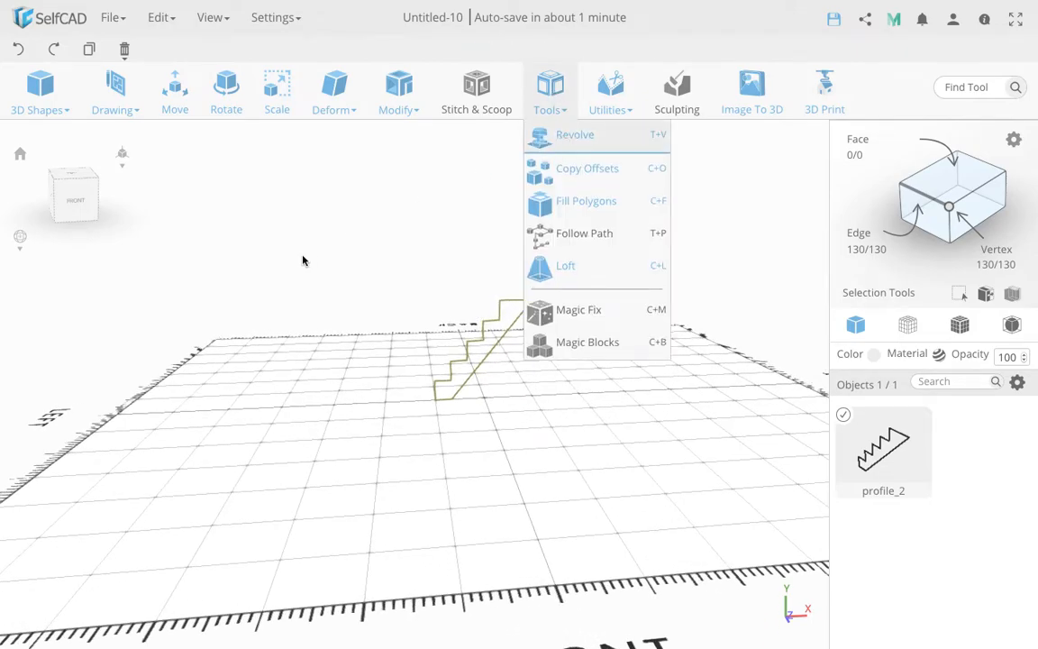
drag(560, 368, 619, 457)
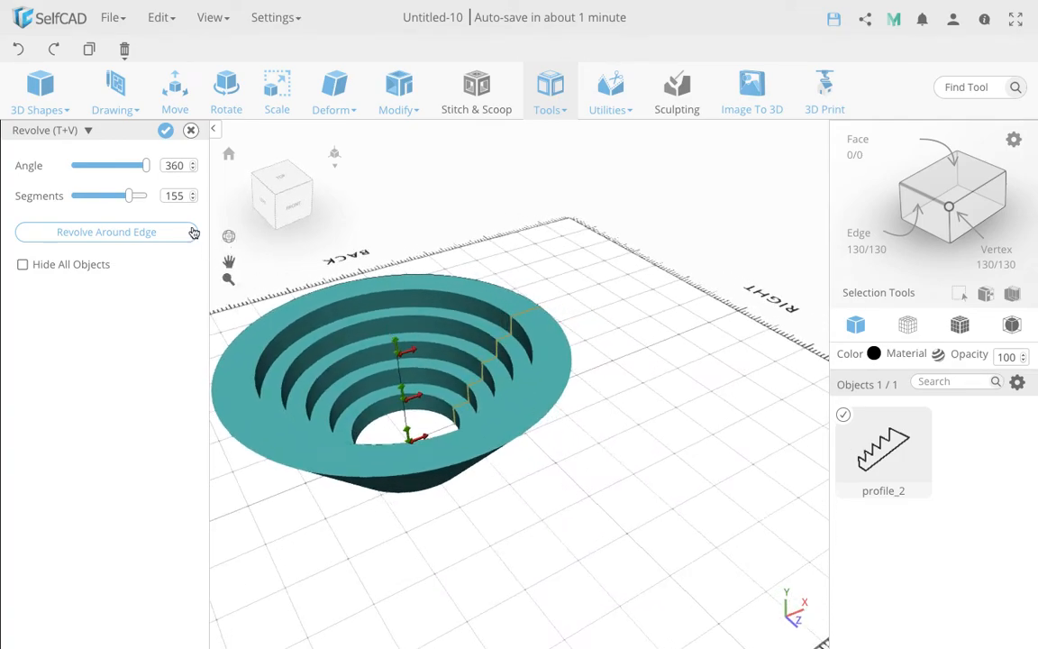
drag(147, 172, 106, 169)
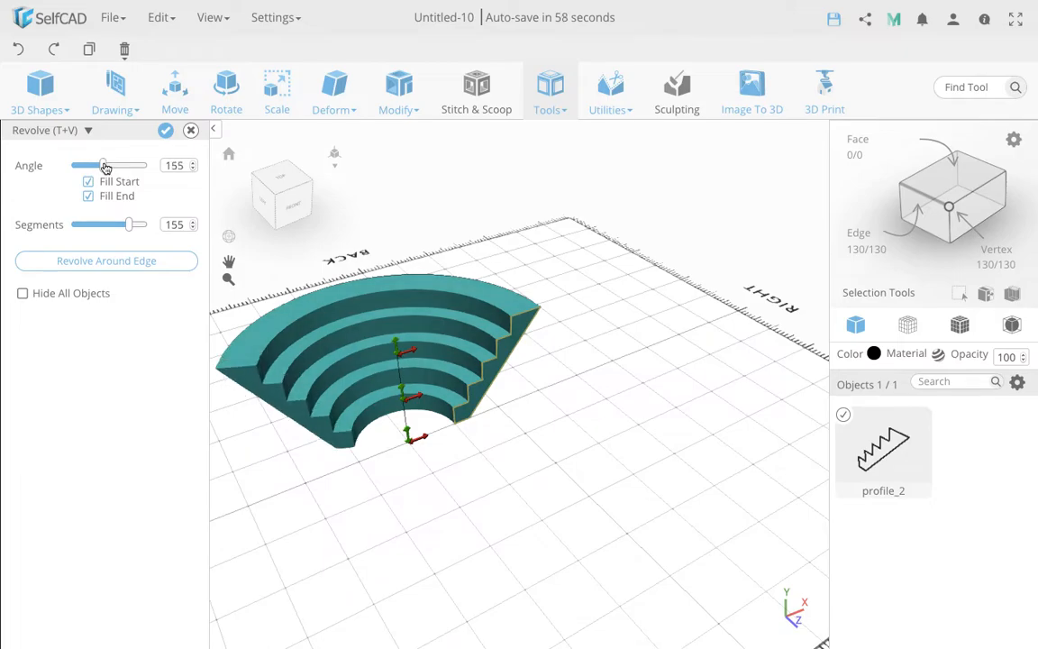
Step: Turn Fill Start and Fill End off and back on to compare open and capped ends of the revolved shape
right_drag(417, 484, 357, 448)
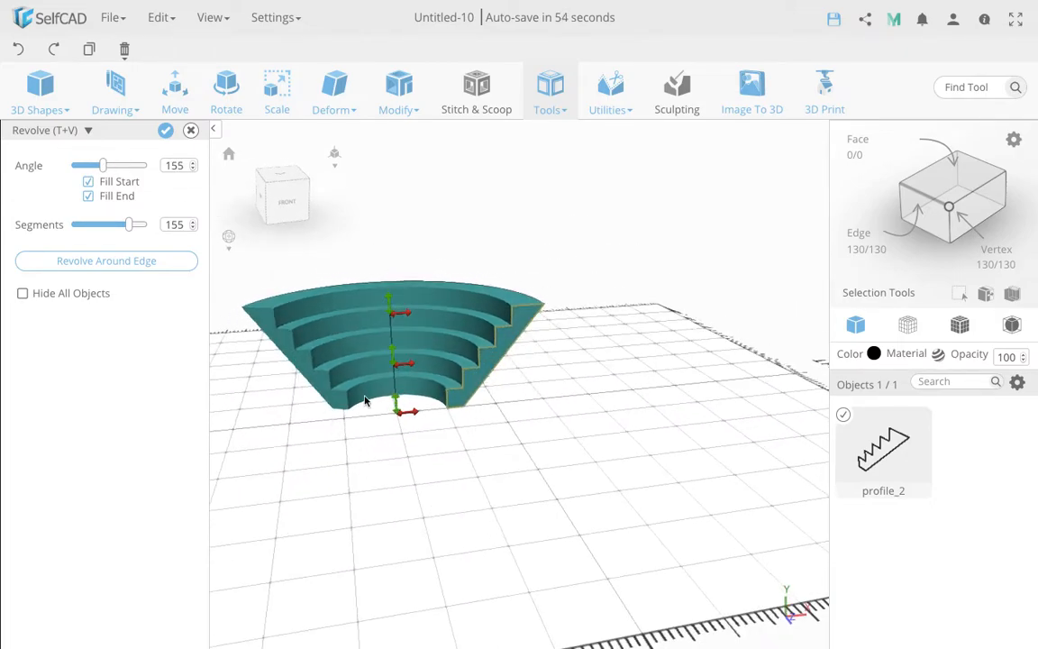
click(89, 182)
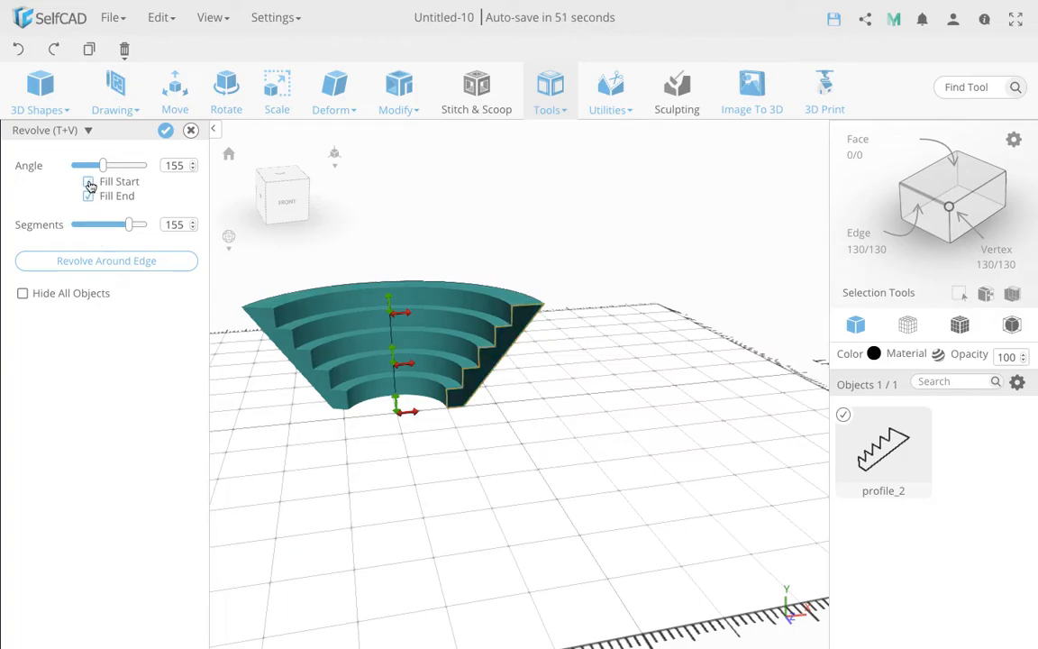
click(89, 196)
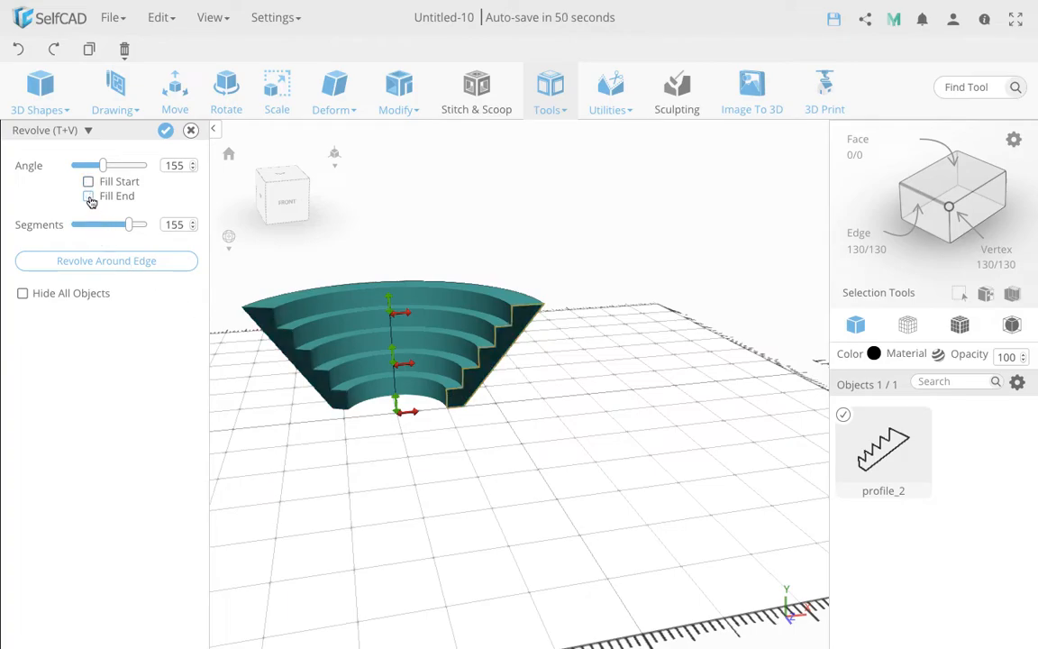
click(89, 198)
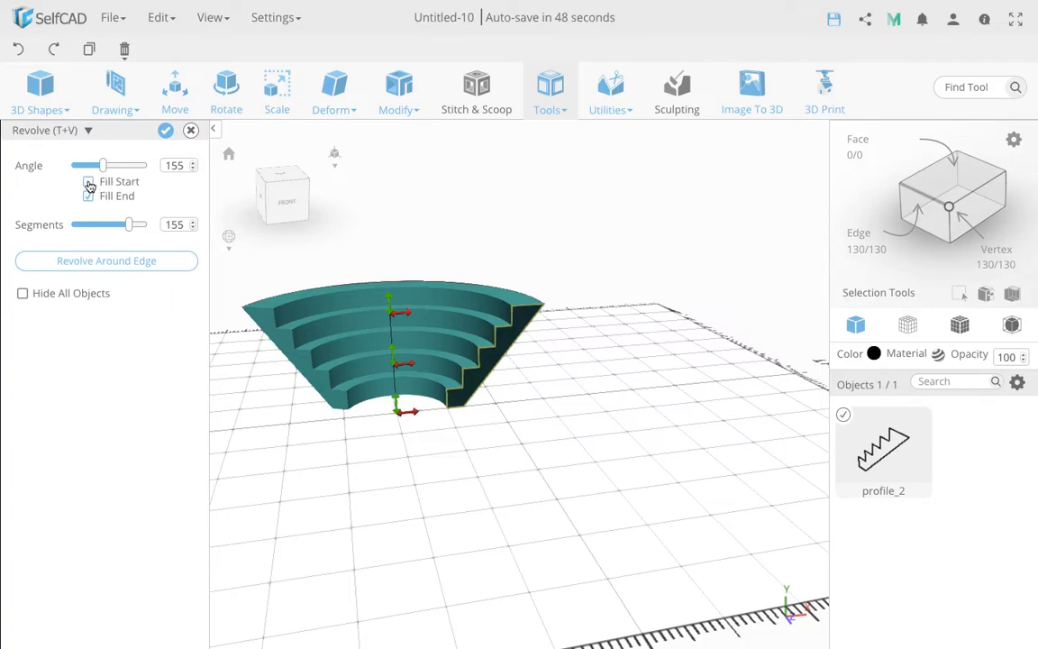
right_drag(494, 393, 492, 345)
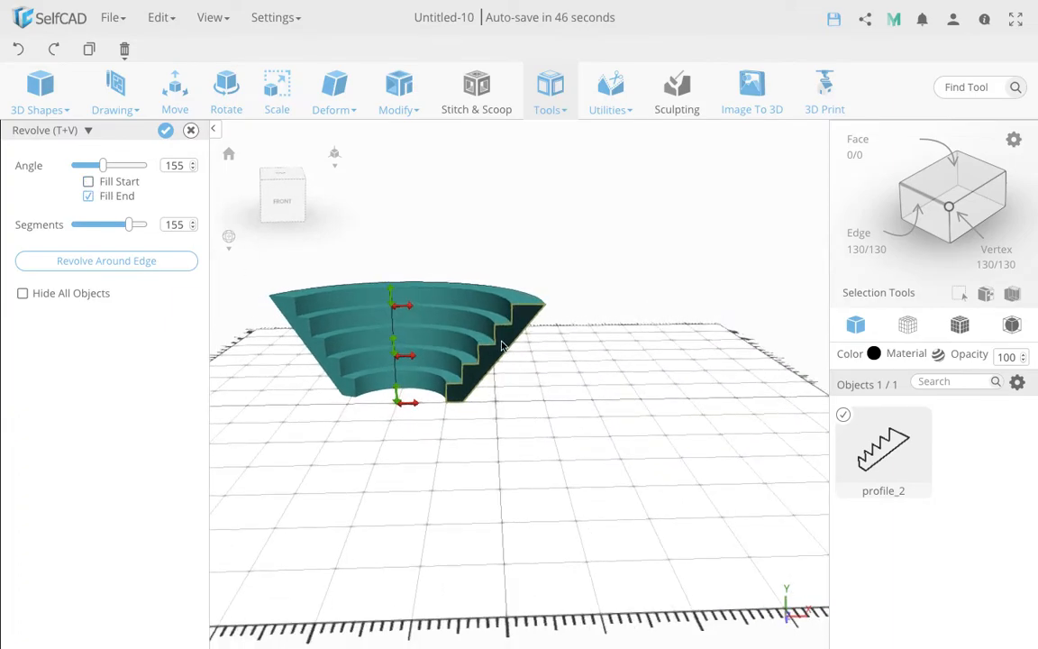
scroll(502, 346, up, 5)
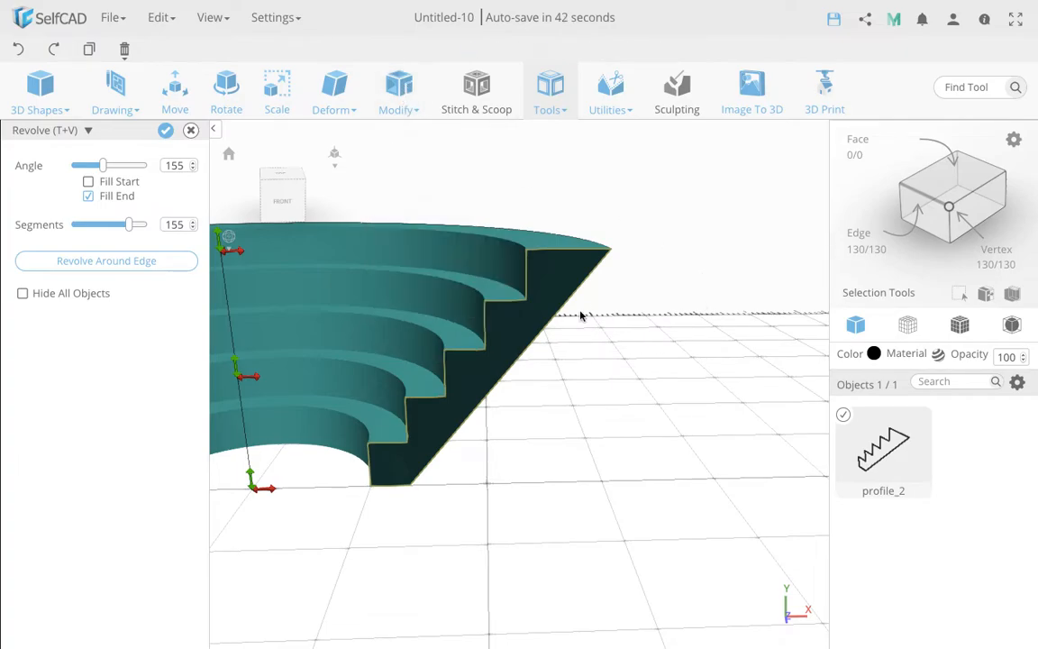
scroll(567, 284, down, 5)
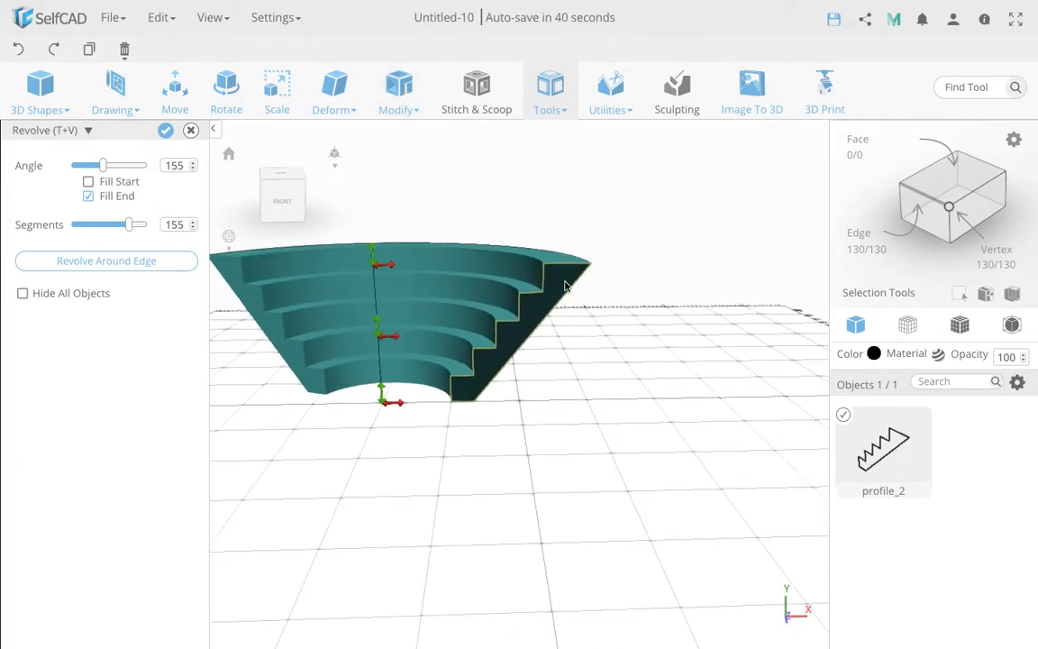
click(89, 185)
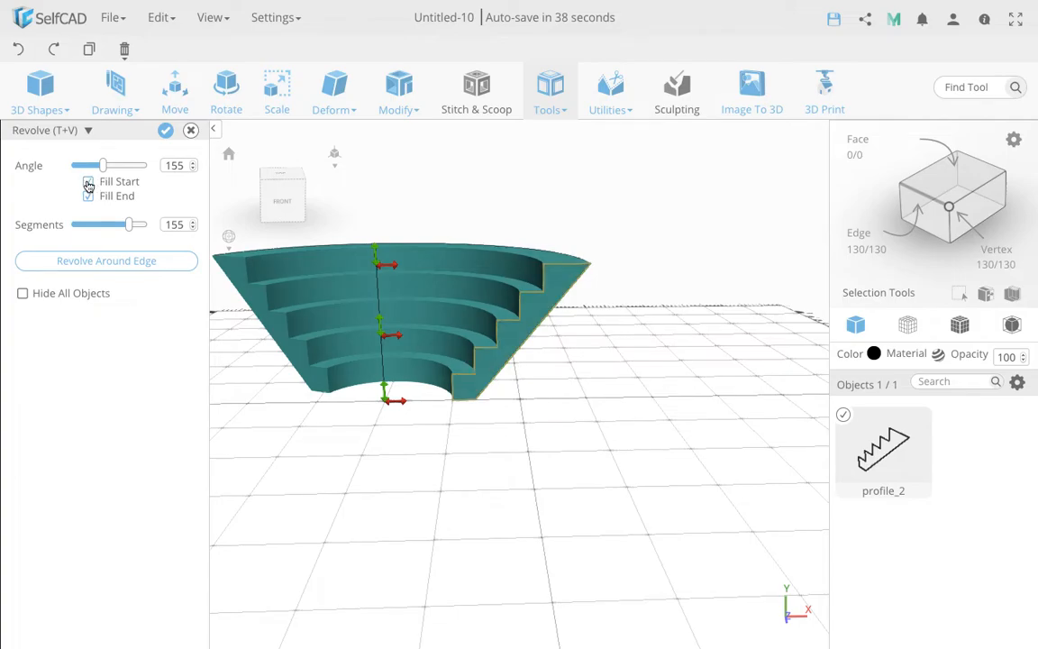
Step: Revolve the profile in 3 segments around an axis shifted to the inner edge of the lowest step
drag(489, 401, 477, 465)
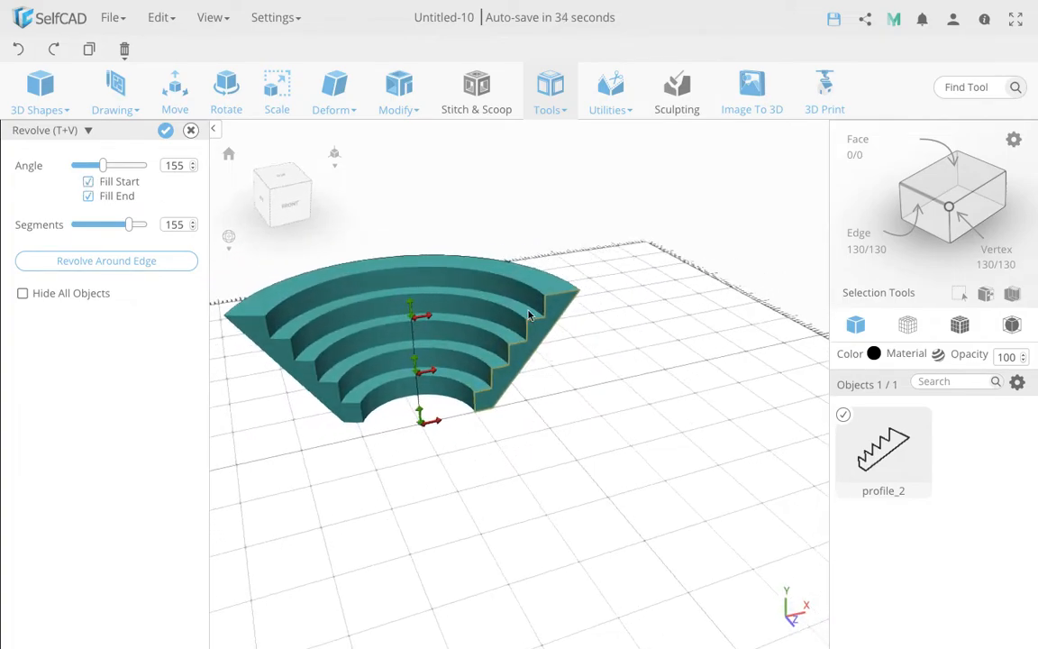
drag(131, 225, 68, 231)
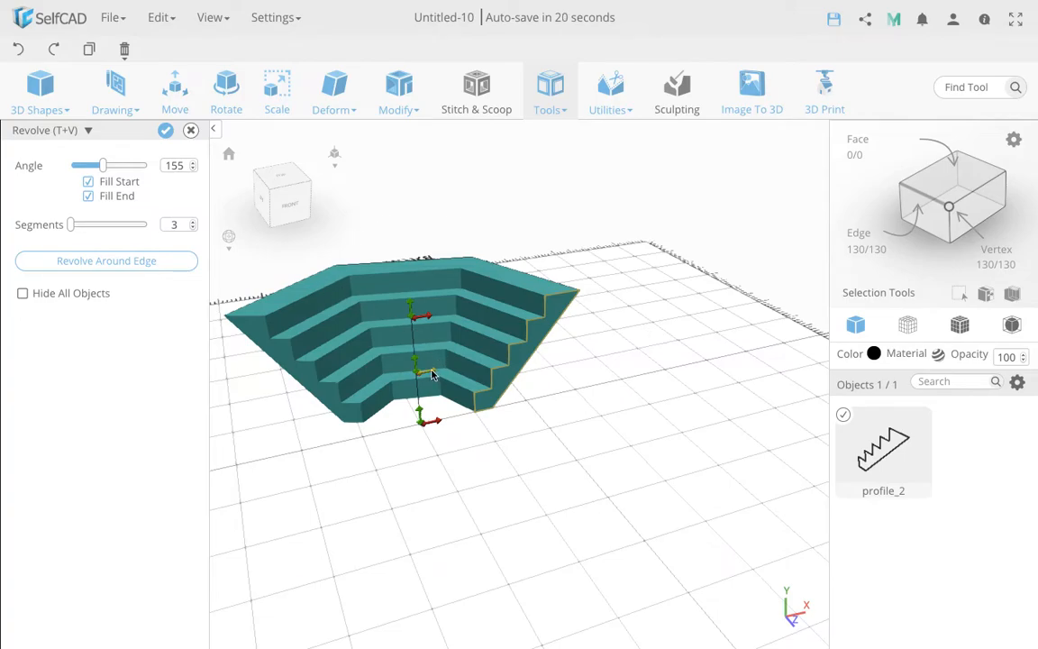
drag(432, 374, 485, 362)
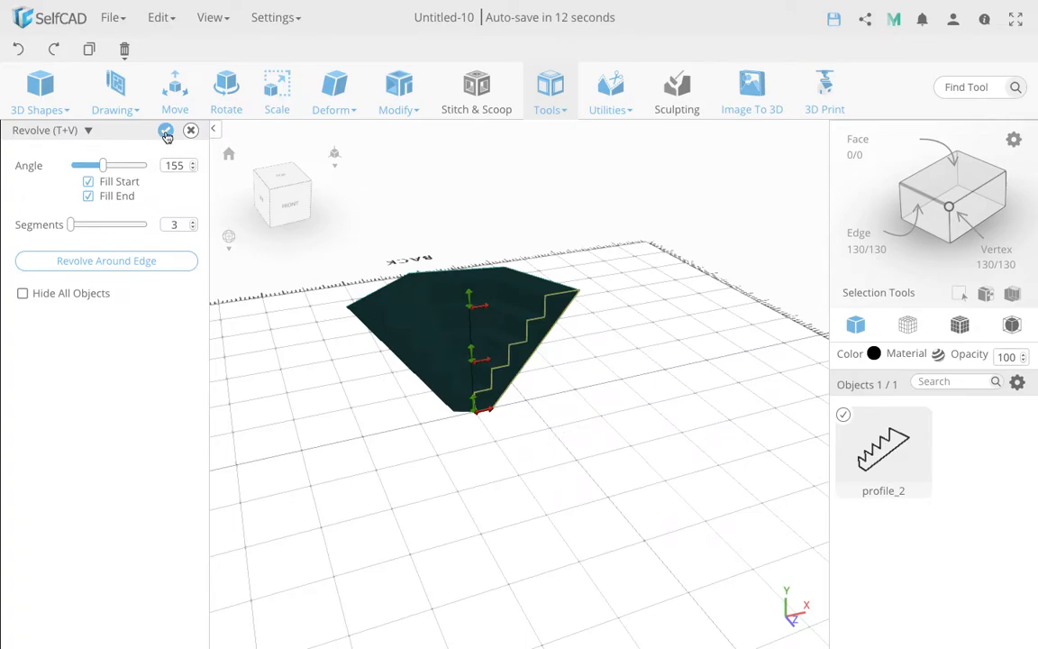
click(166, 131)
mouse_move(464, 456)
right_down()
mouse_move(559, 429)
mouse_move(462, 441)
right_up()
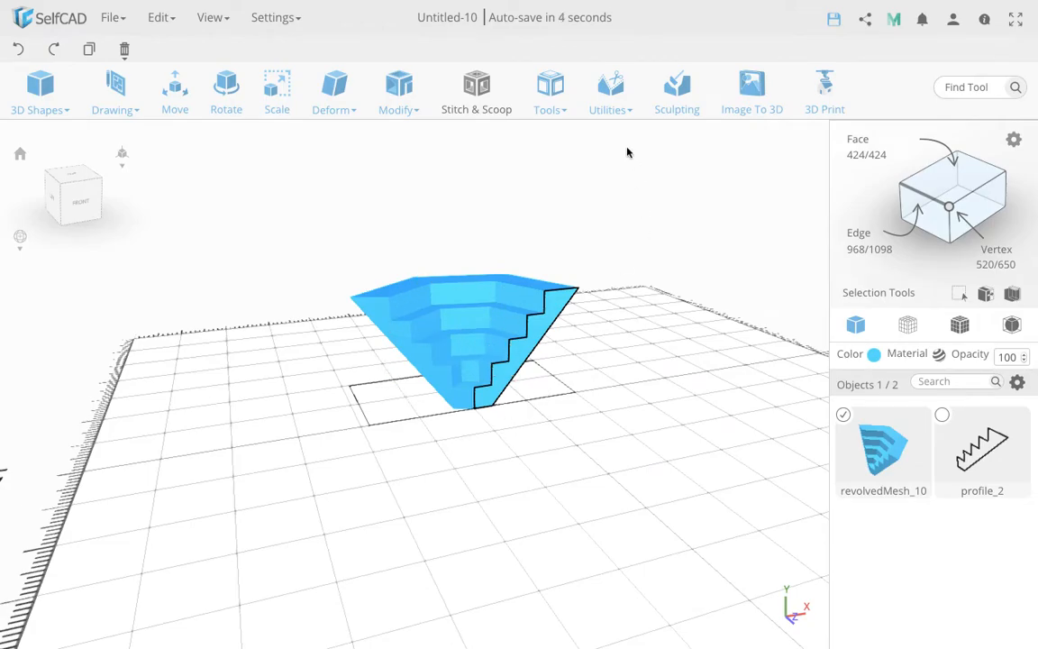
Step: Flip the faces of the revolved mesh, and undo back to the bare staircase profile
click(617, 96)
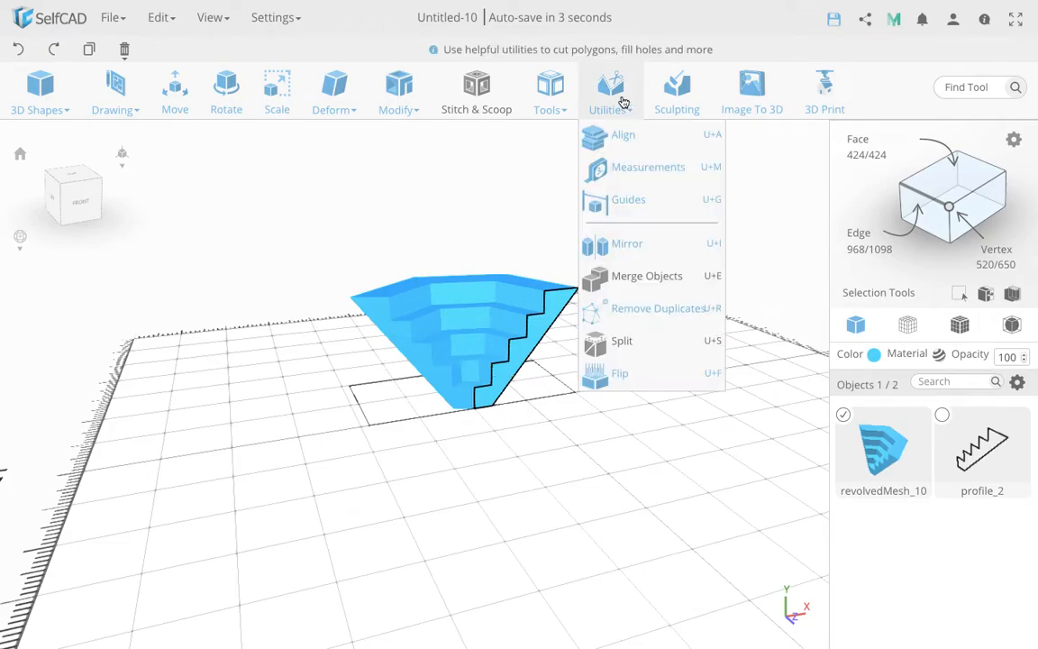
click(620, 382)
right_drag(538, 459, 534, 489)
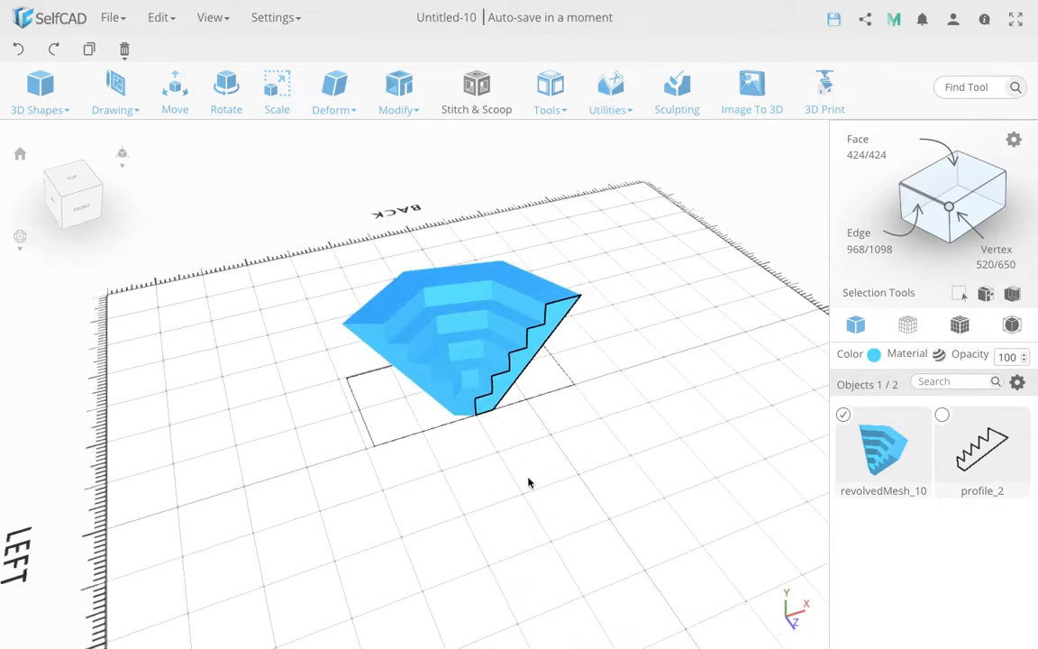
scroll(479, 360, up, 6)
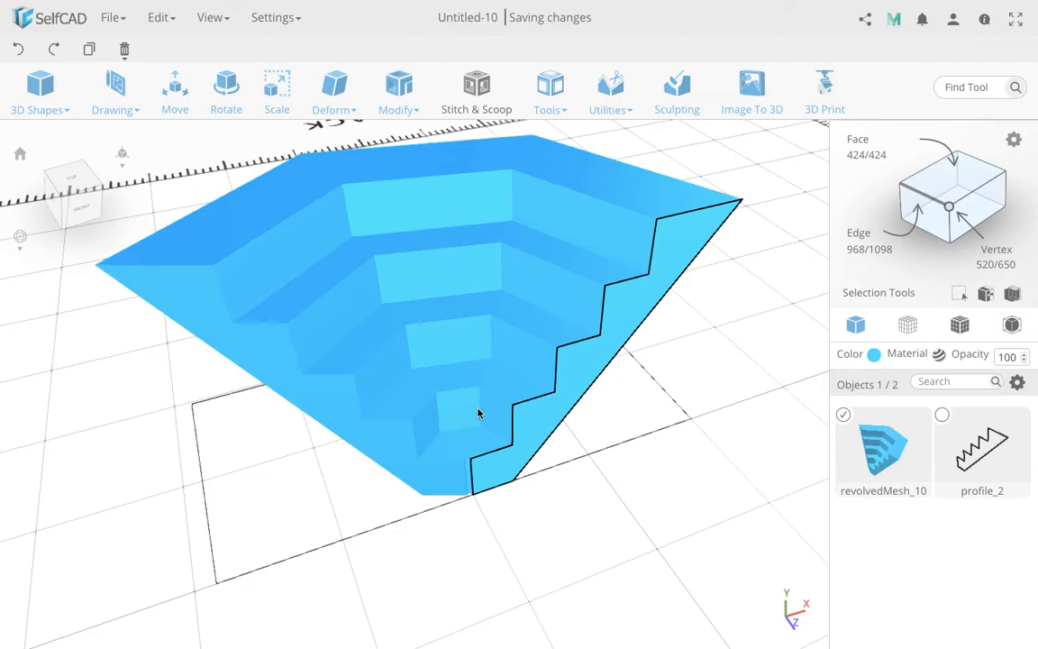
scroll(475, 460, down, 5)
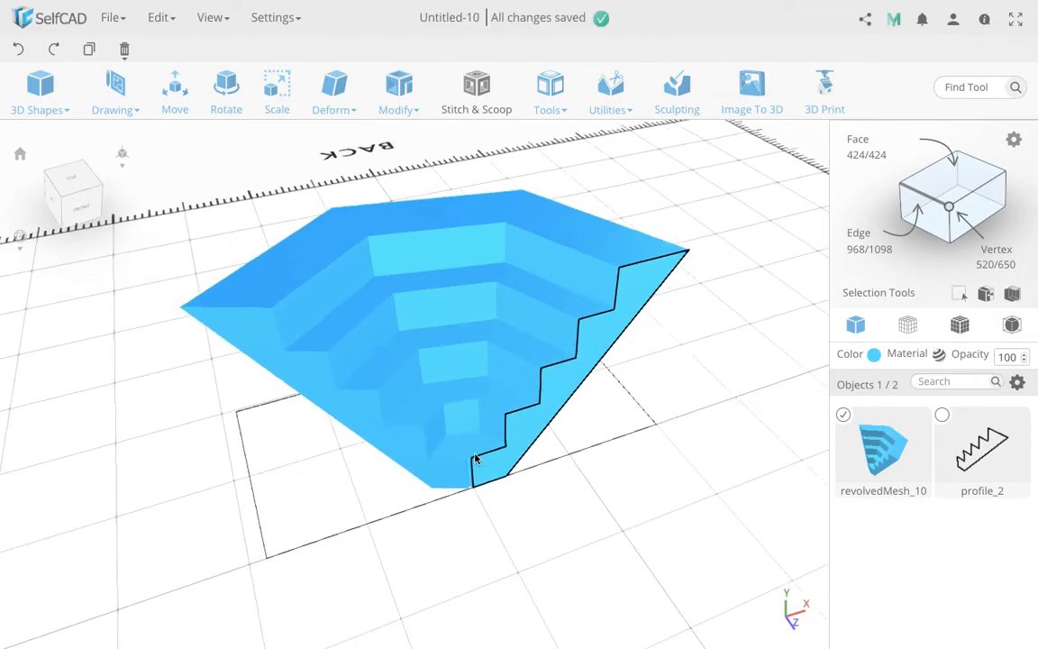
click(19, 53)
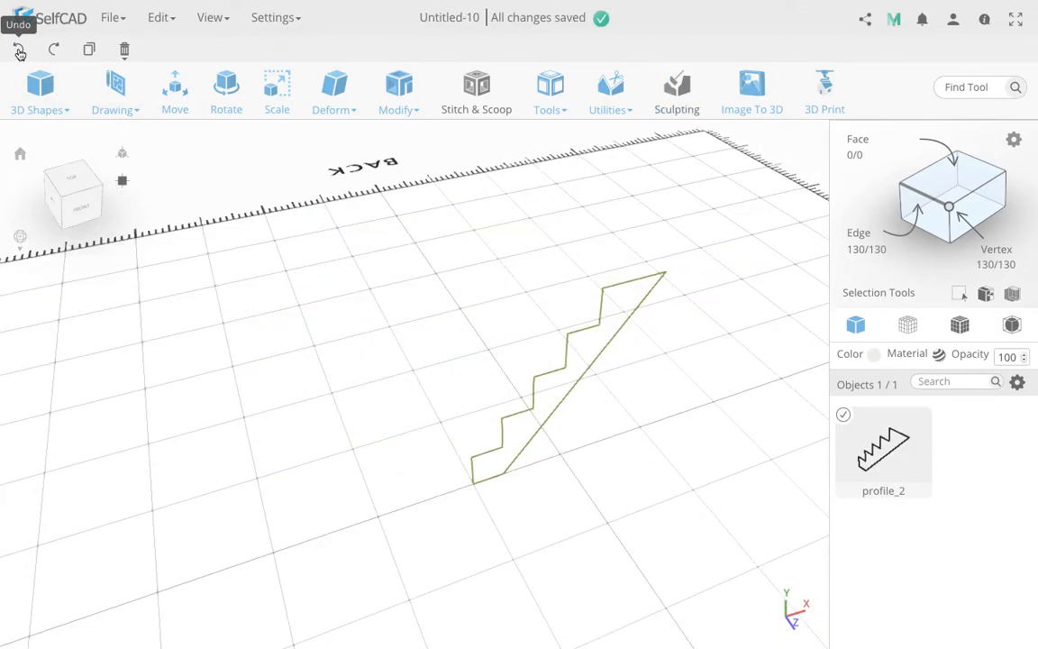
Step: Revolve the profile around an axis moved to its outer upper corner, and undo the result
mouse_move(551, 90)
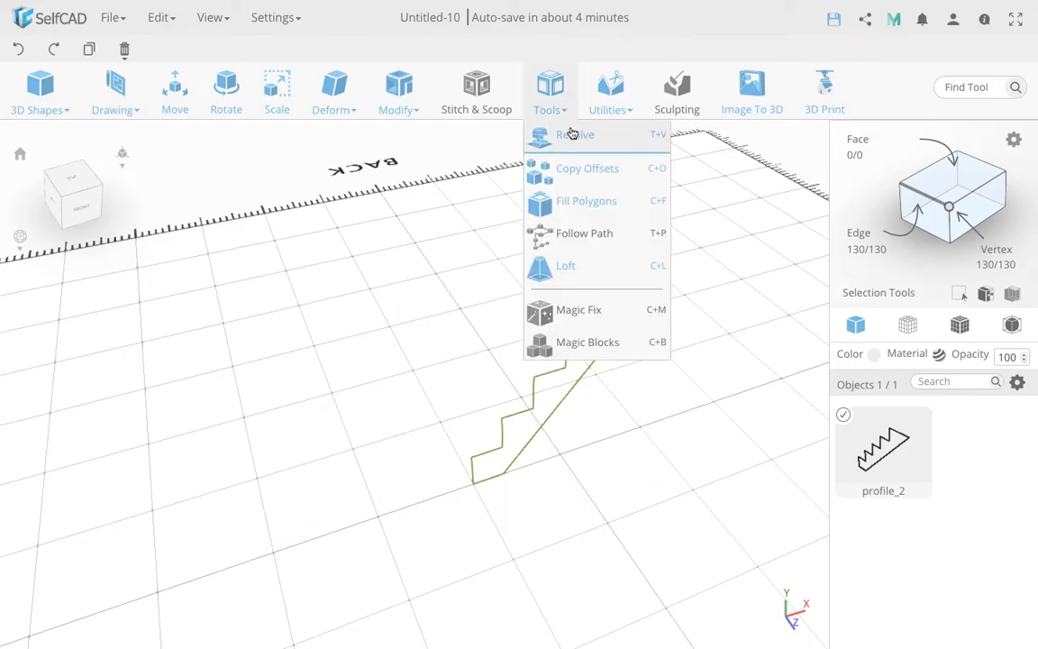
click(571, 134)
drag(371, 441, 661, 354)
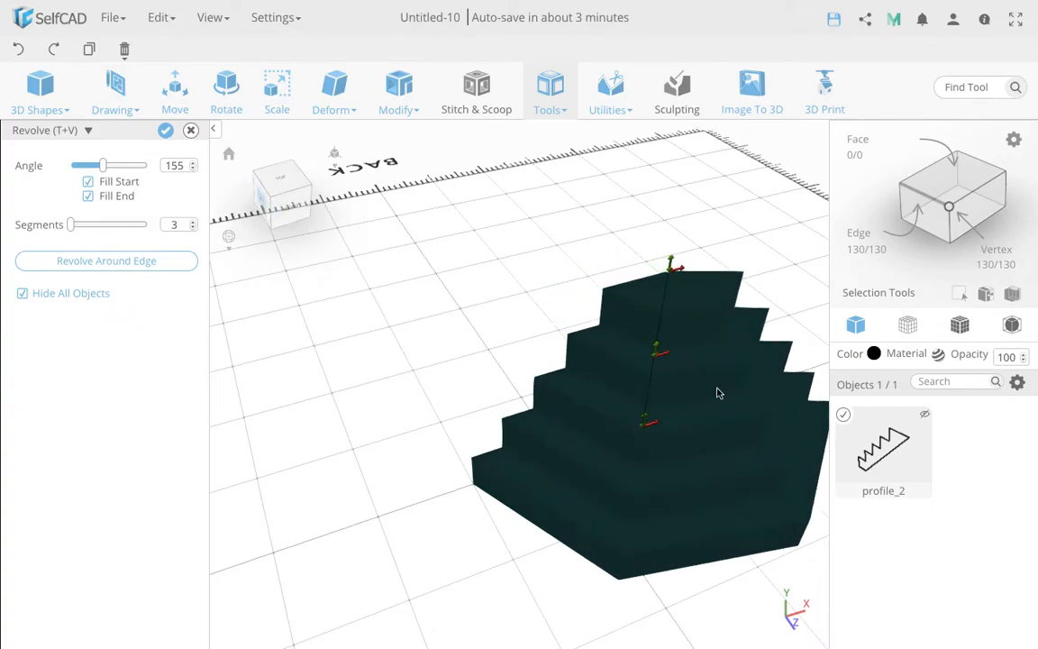
click(165, 131)
drag(520, 465, 566, 456)
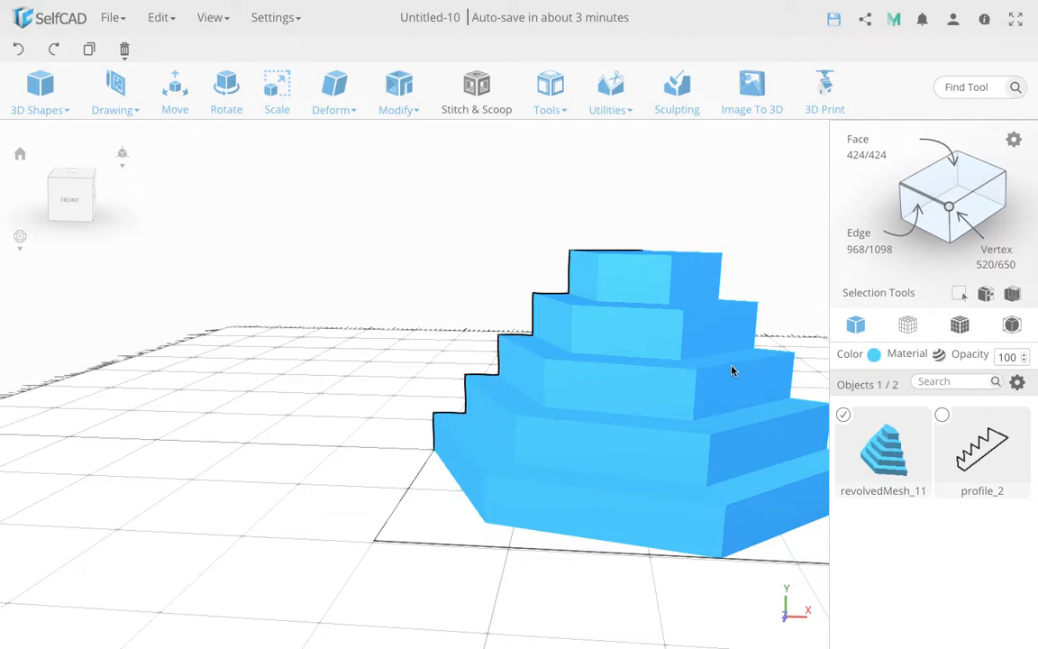
right_drag(732, 370, 696, 417)
click(18, 49)
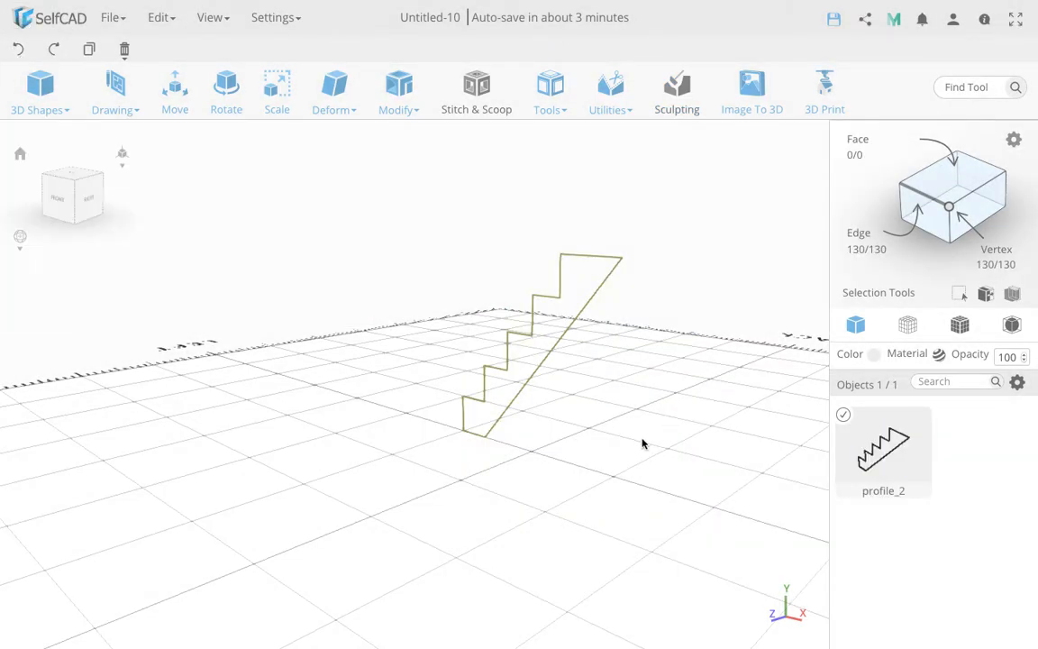
Step: Revolve the staircase profile through 360 degrees with 110 segments
mouse_move(559, 104)
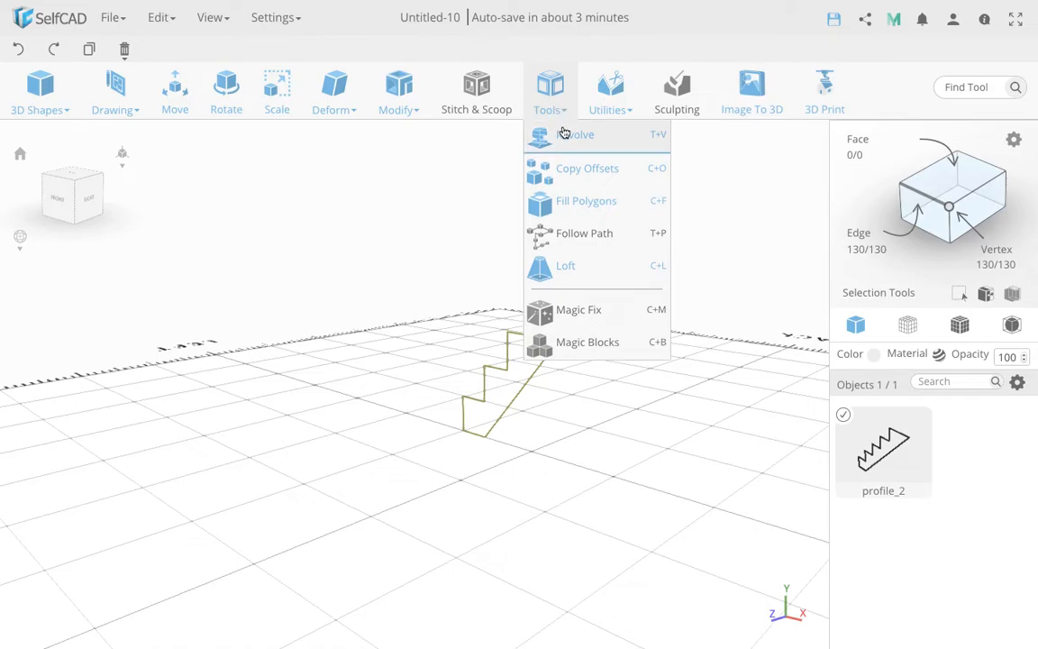
click(563, 134)
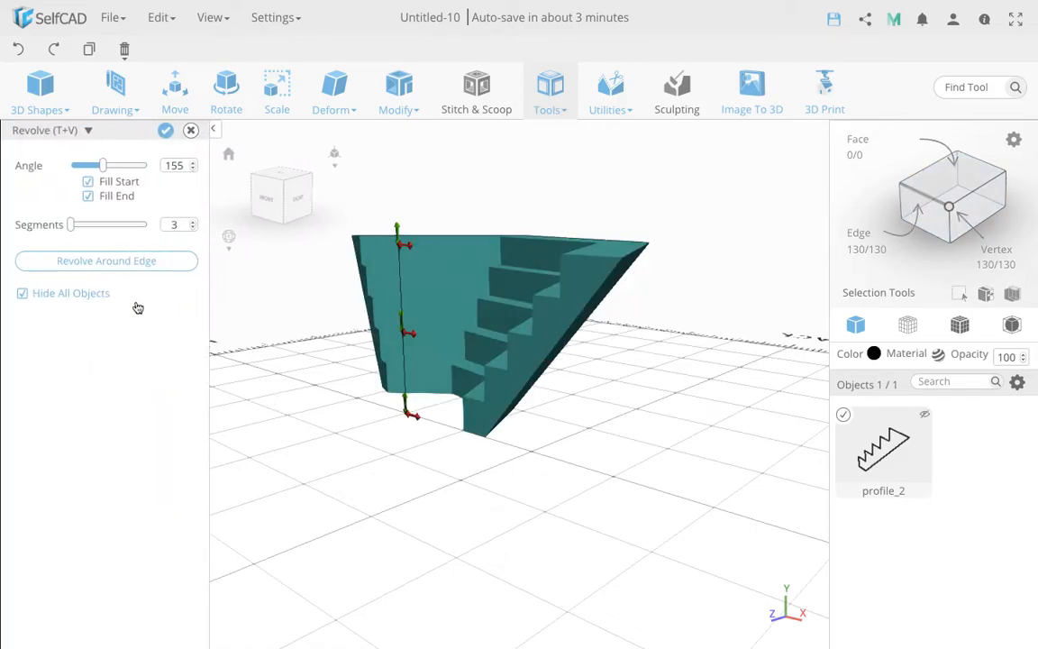
drag(124, 169, 146, 167)
right_drag(515, 333, 497, 390)
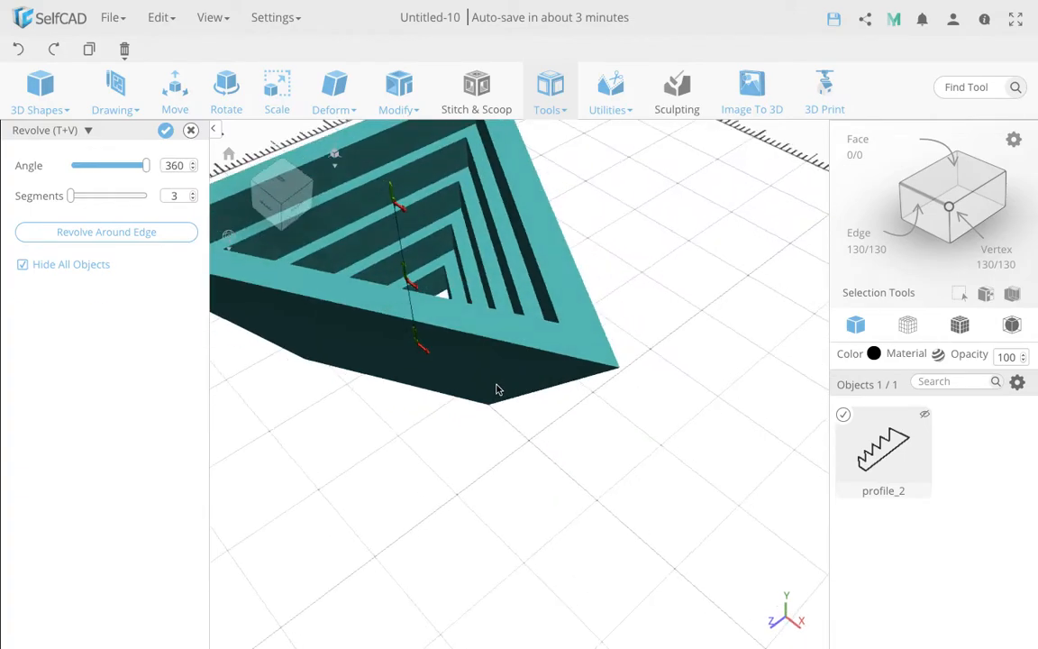
drag(71, 195, 111, 196)
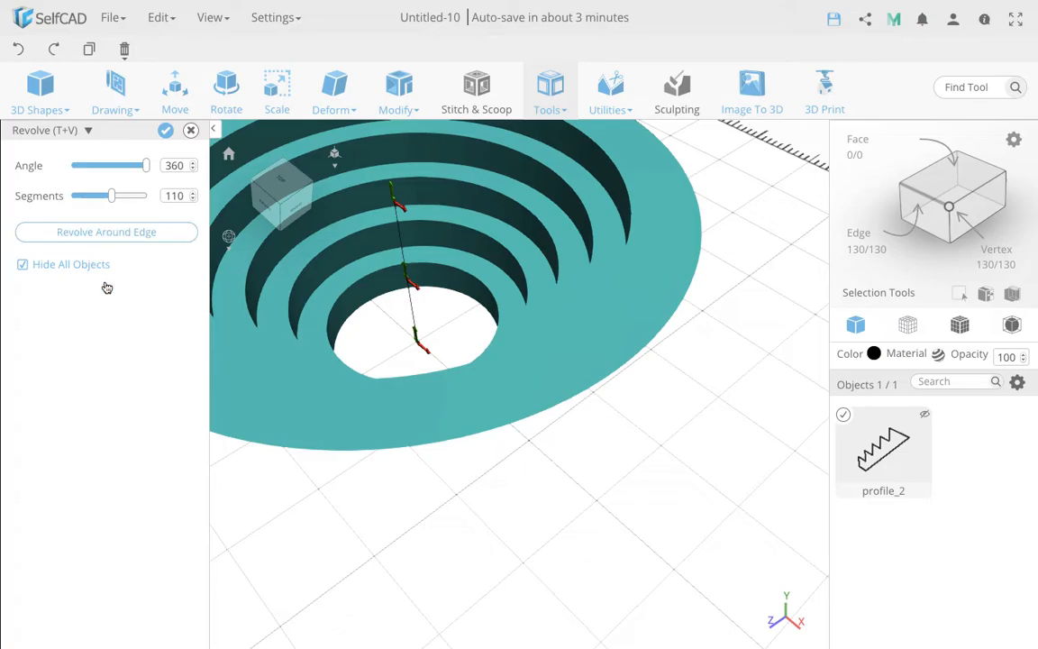
Step: Try revolving the profile around its uppermost horizontal edge with Revolve Around Edge
click(101, 230)
drag(547, 505, 583, 485)
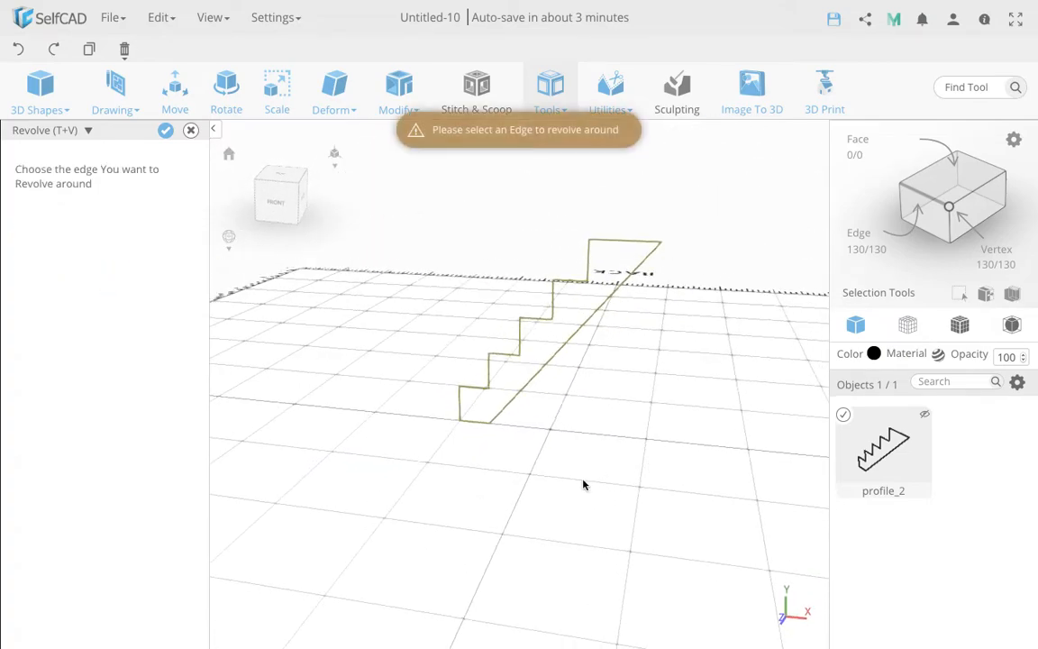
click(636, 243)
drag(637, 243, 248, 322)
Step: Revolve the profile around the vertical edge of its lowest step
click(153, 236)
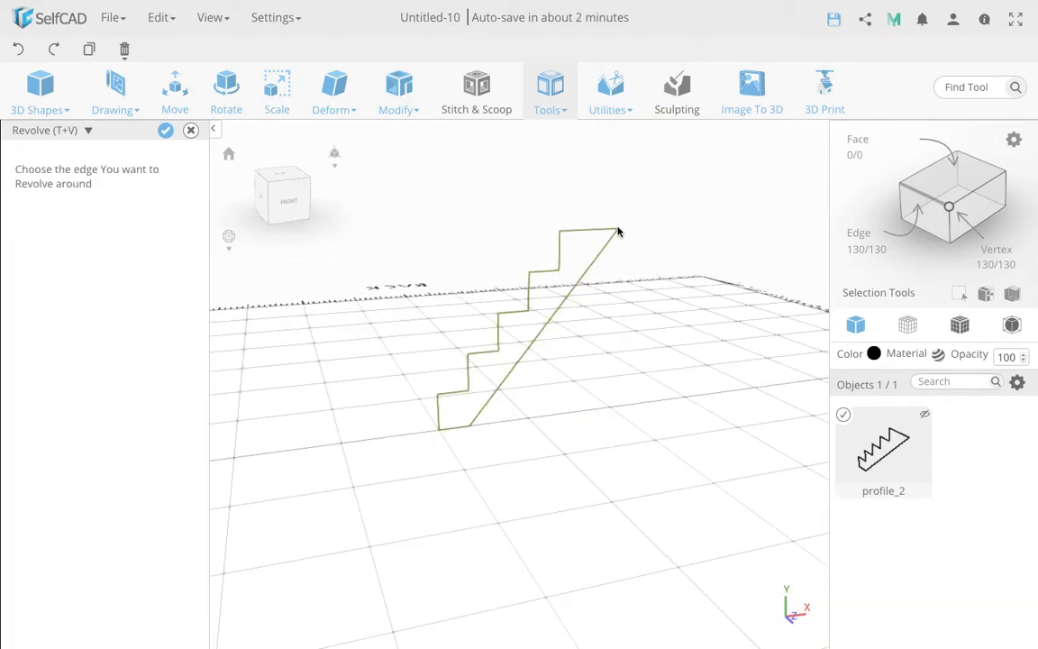
click(439, 419)
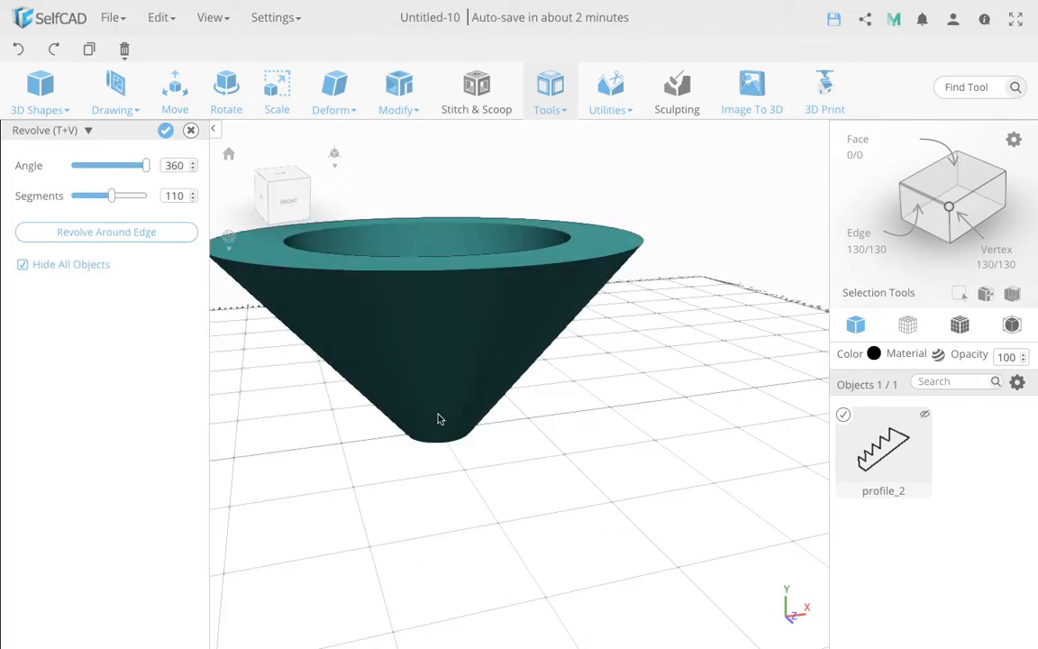
mouse_move(475, 386)
mouse_down()
mouse_move(472, 447)
mouse_move(471, 403)
mouse_up()
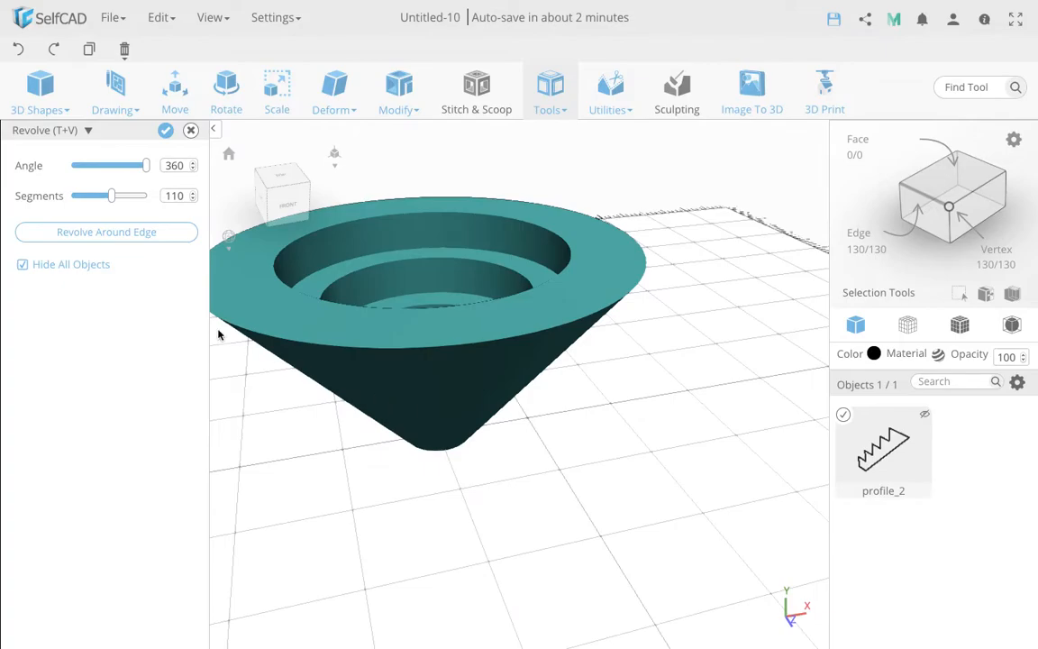
Step: Revolve the profile around its short horizontal base edge
click(149, 238)
click(461, 433)
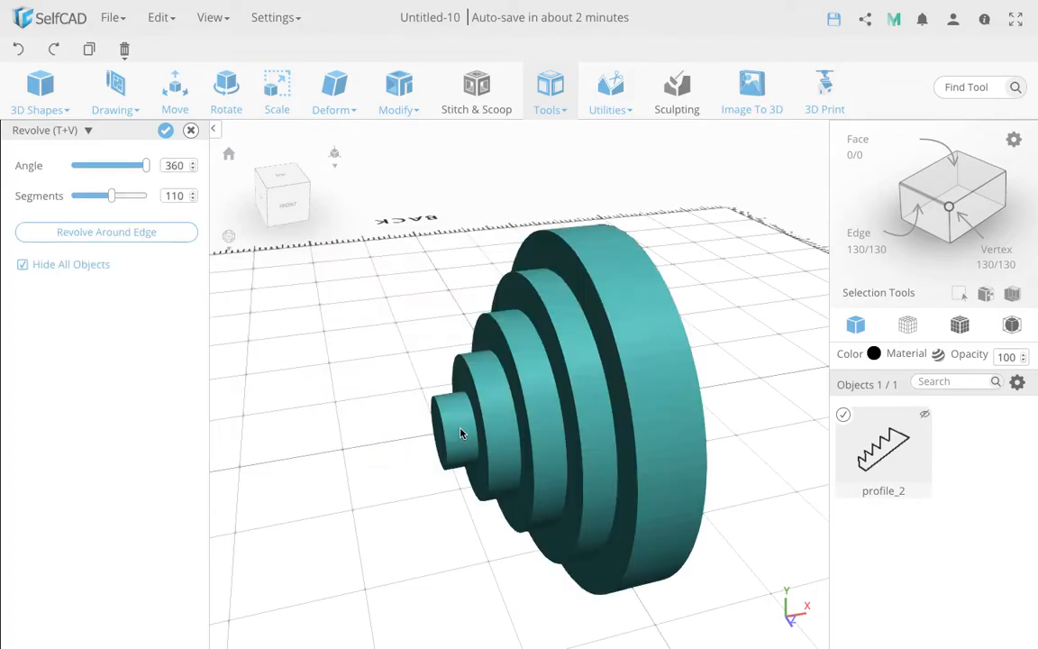
drag(513, 434, 347, 333)
Step: Revolve the profile around its long slanted edge and reduce the angle to 203 degrees
click(149, 236)
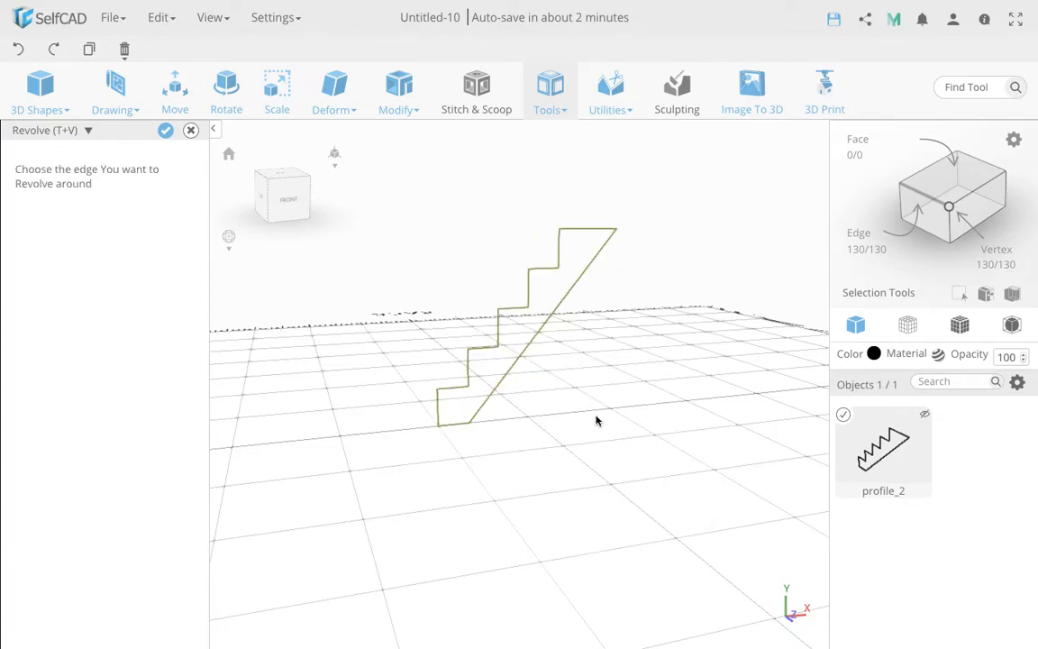
click(542, 328)
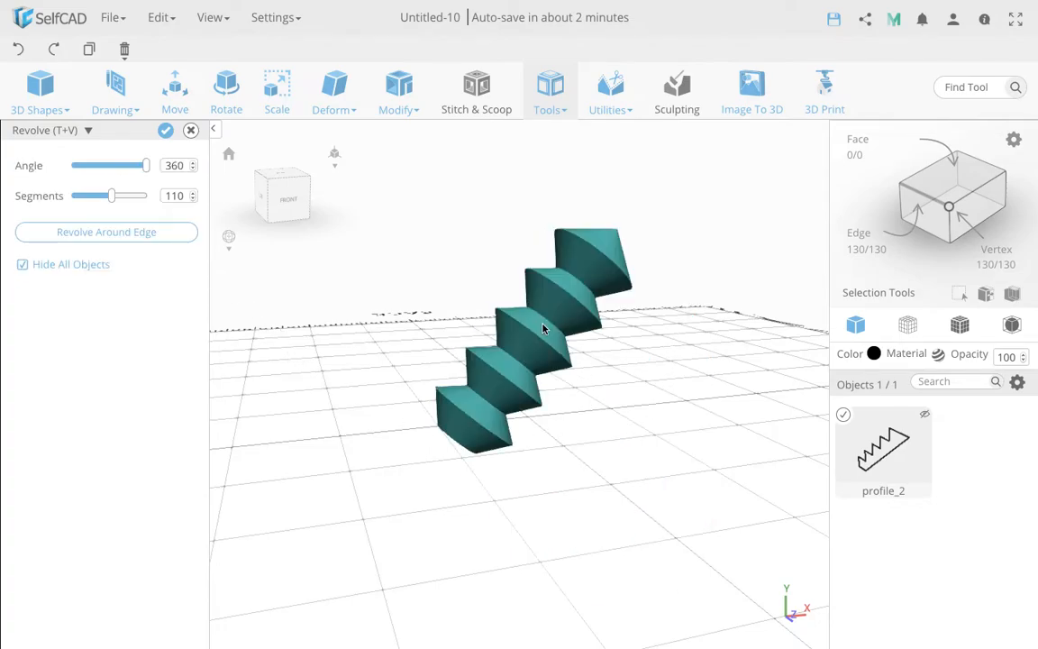
right_drag(591, 350, 620, 381)
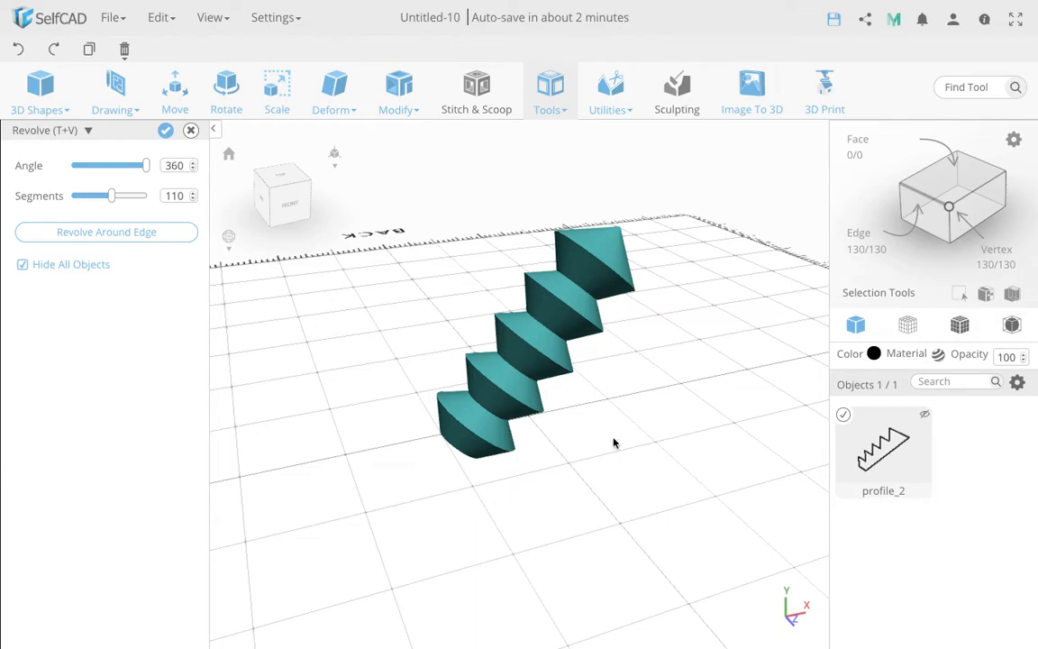
mouse_move(597, 393)
right_down()
mouse_move(549, 378)
mouse_move(500, 325)
mouse_move(601, 399)
right_up()
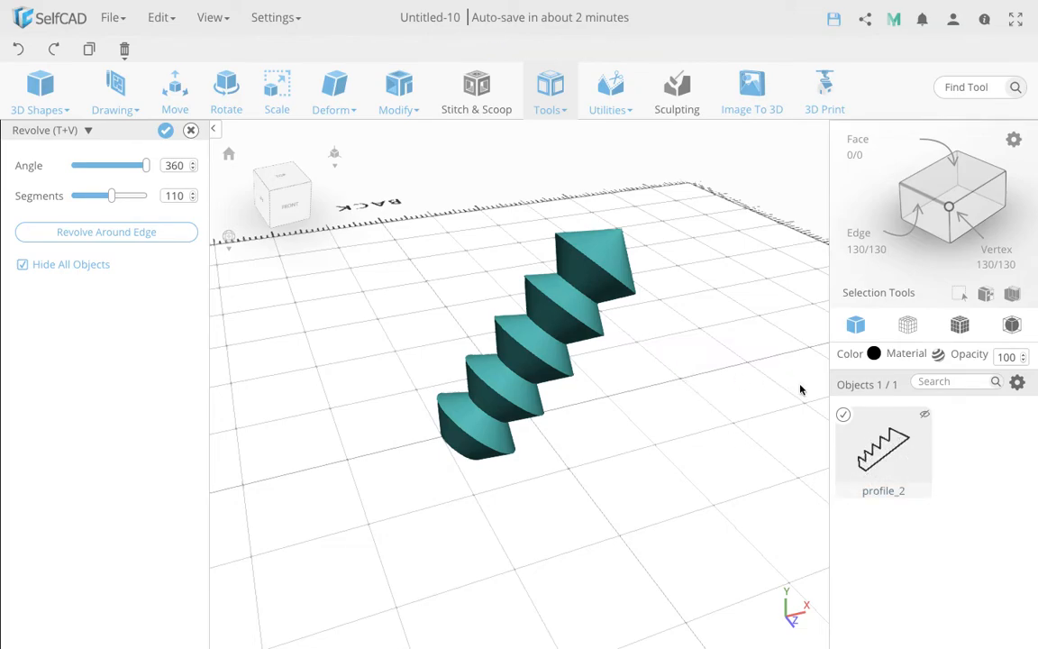
right_drag(628, 420, 556, 424)
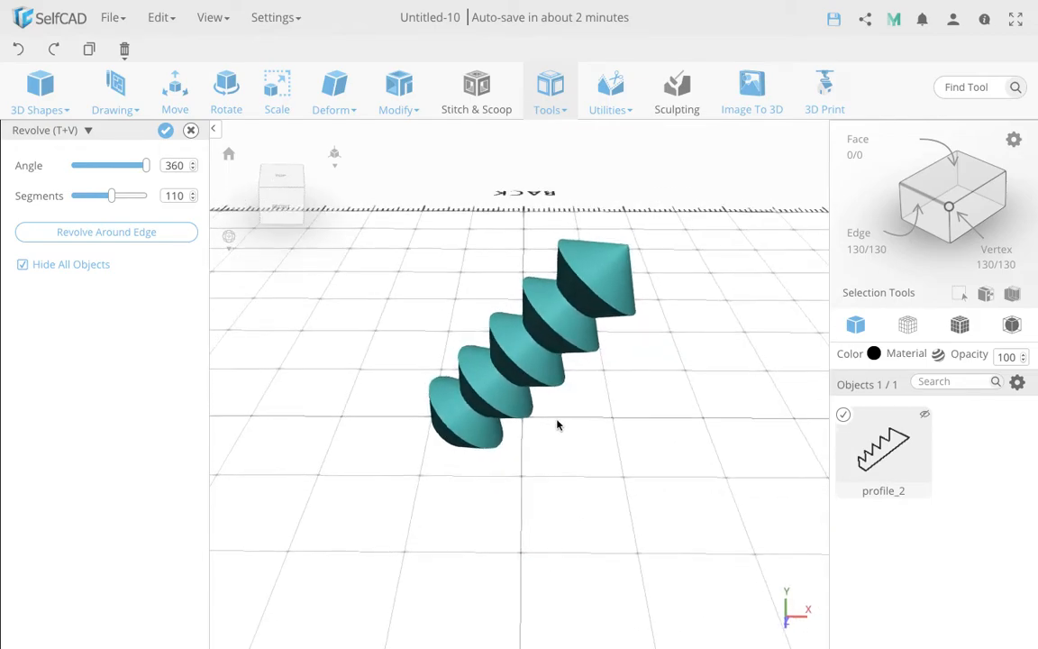
drag(150, 167, 113, 166)
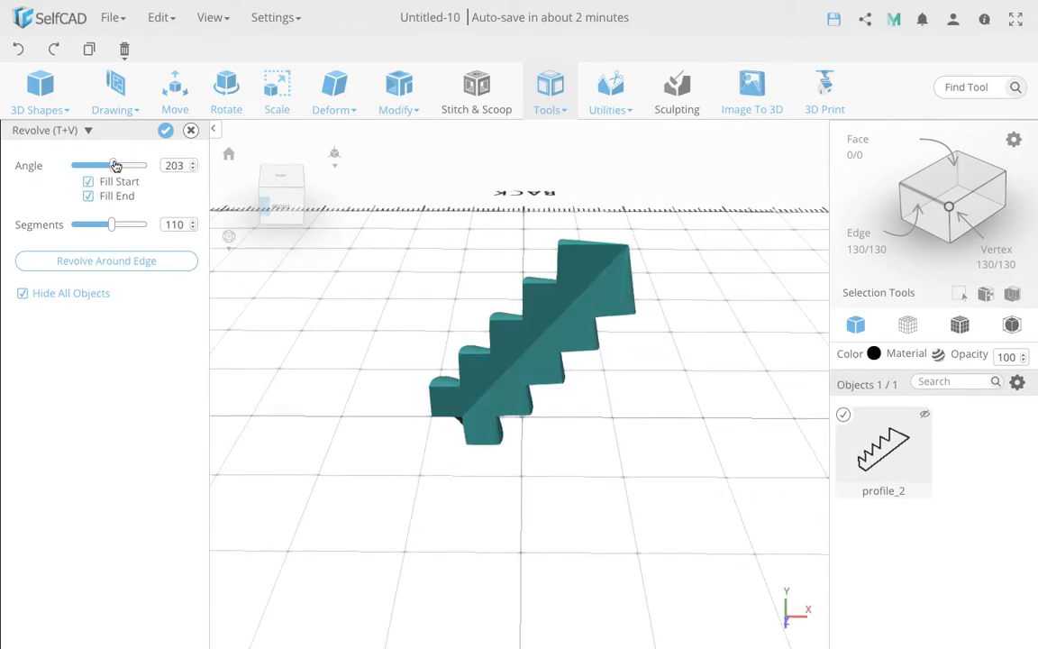
right_drag(564, 402, 703, 378)
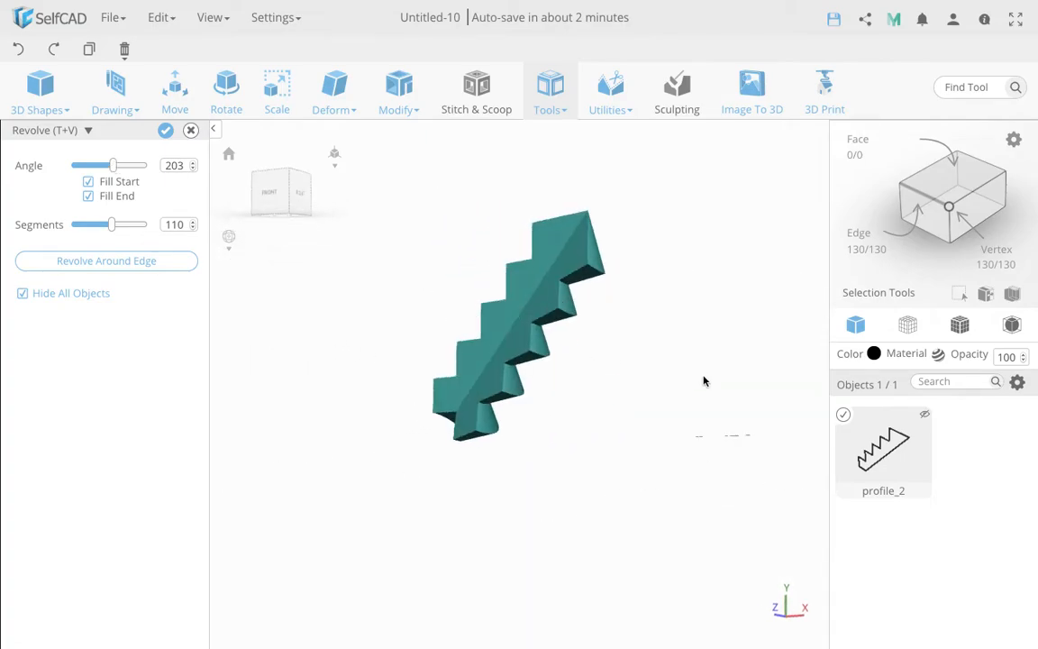
Step: Revolve the profile a full 360 degrees around the horizontal edge of its second-lowest step, and apply the result
click(93, 264)
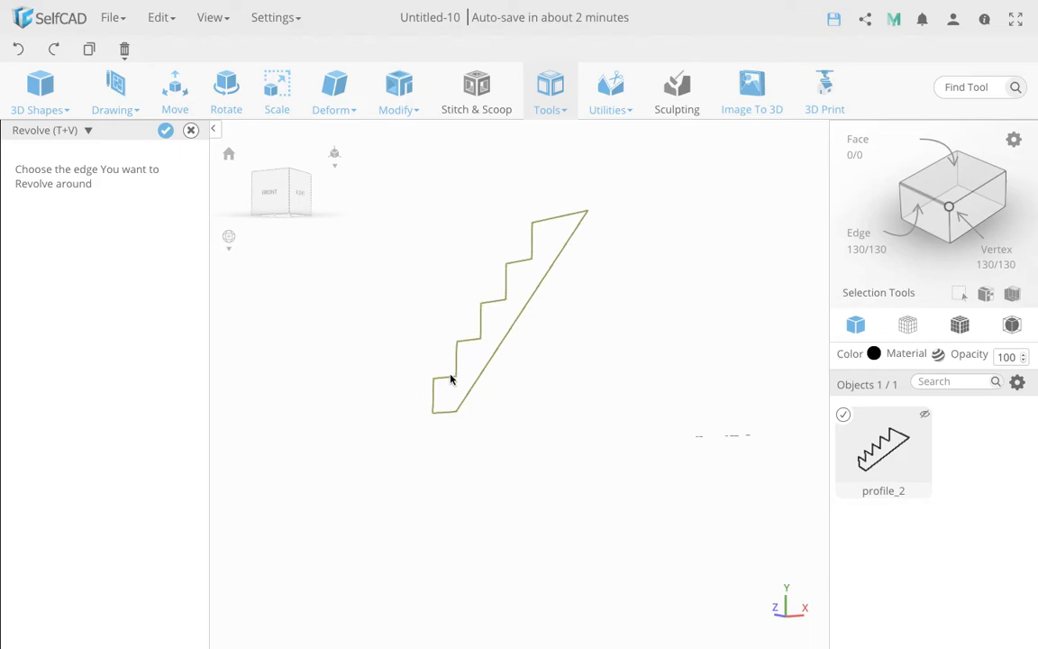
click(469, 344)
right_drag(466, 345, 633, 431)
drag(113, 166, 155, 167)
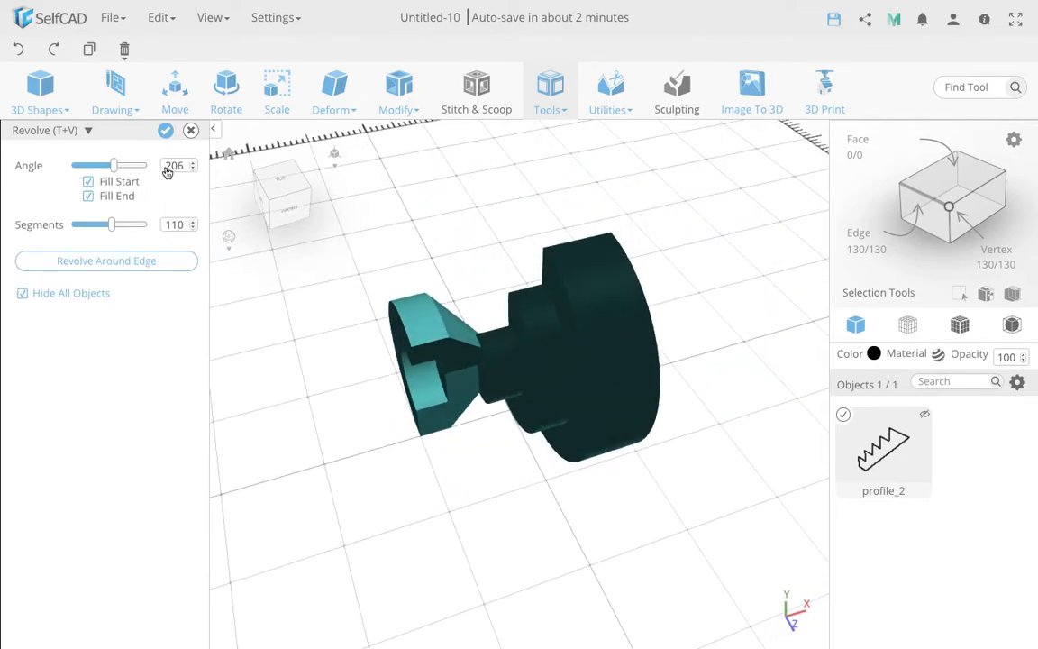
right_drag(436, 358, 514, 326)
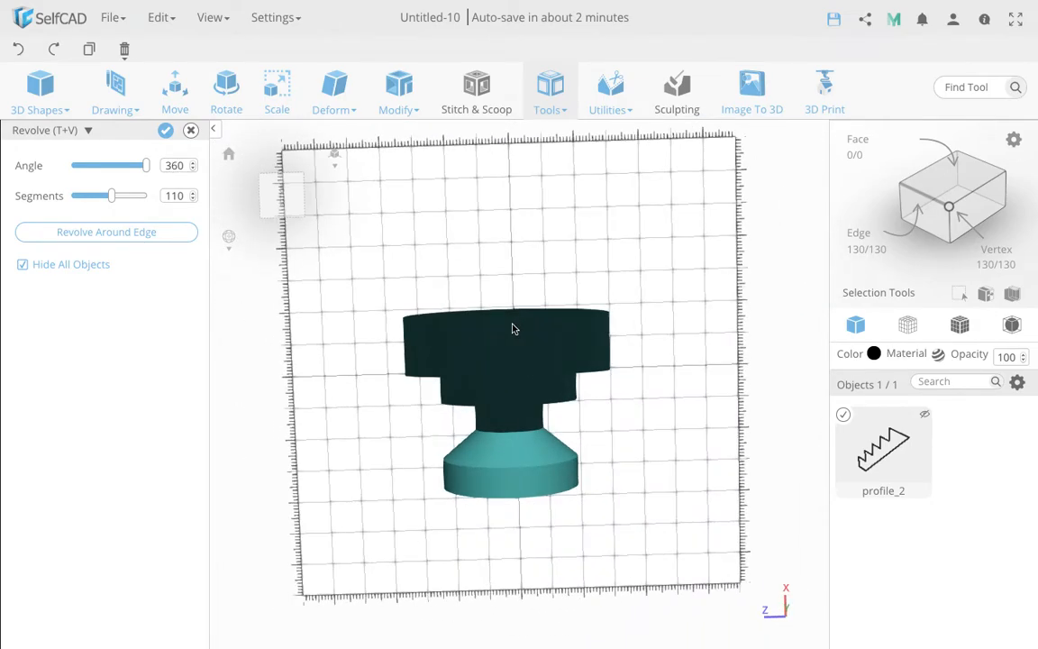
click(164, 130)
mouse_move(547, 343)
right_down()
mouse_move(533, 417)
mouse_move(549, 322)
mouse_move(567, 327)
mouse_move(547, 330)
right_up()
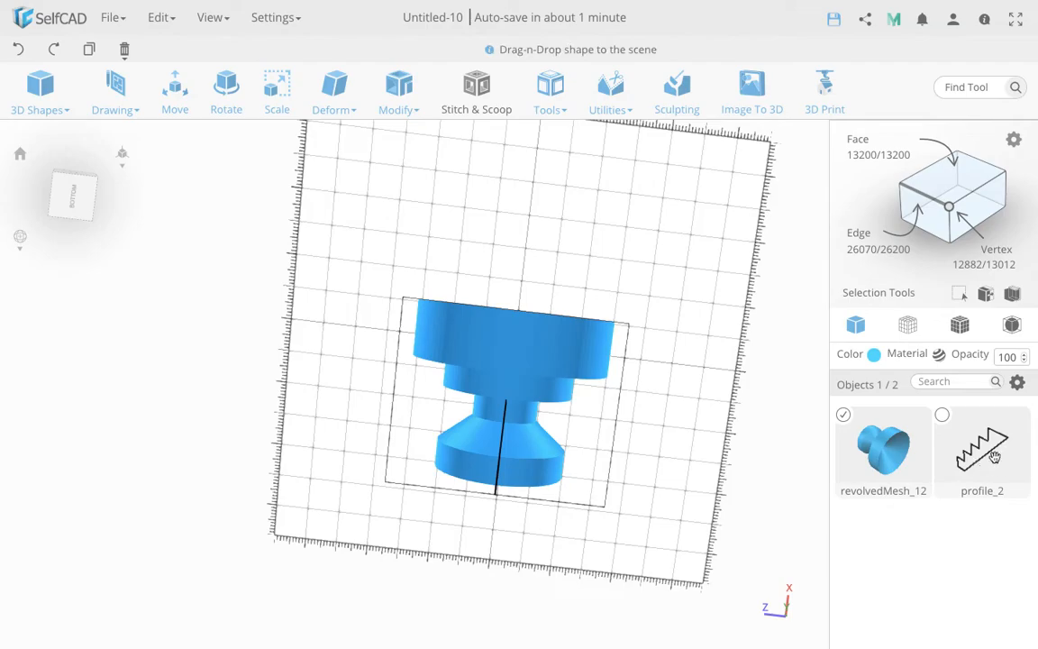
mouse_move(557, 433)
mouse_down()
mouse_move(556, 498)
mouse_move(531, 454)
mouse_move(541, 422)
mouse_up()
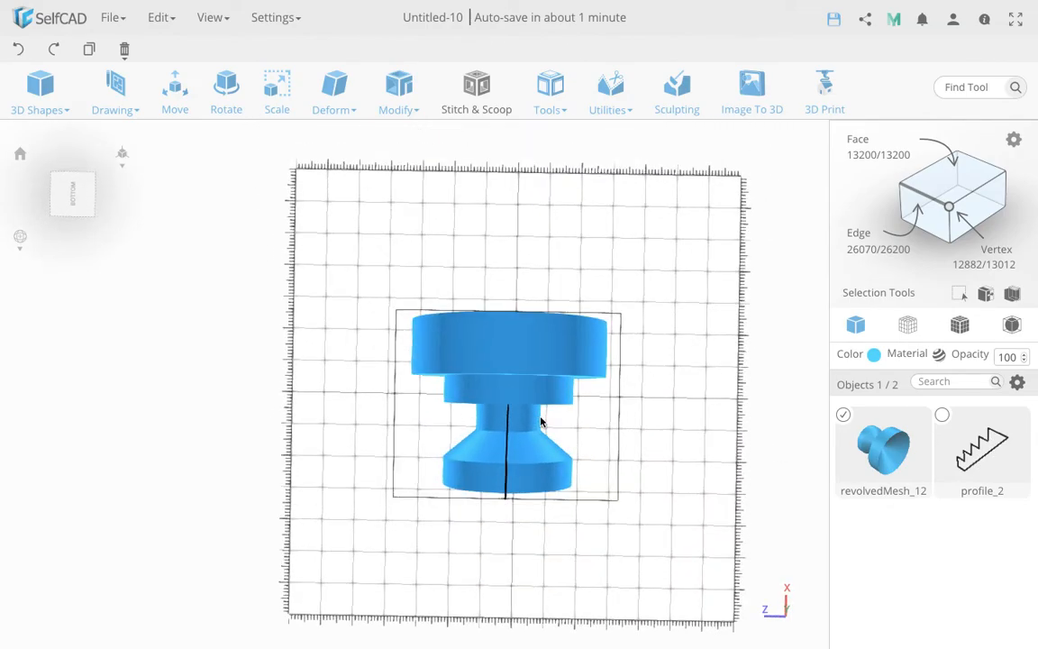